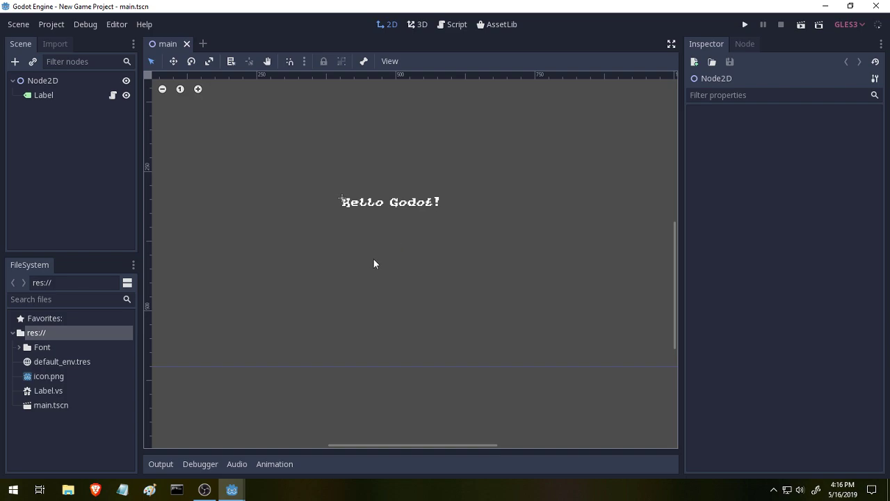
Step: Run the main scene with F5 to see 'Godot is fun', then close the game window
key("F5")
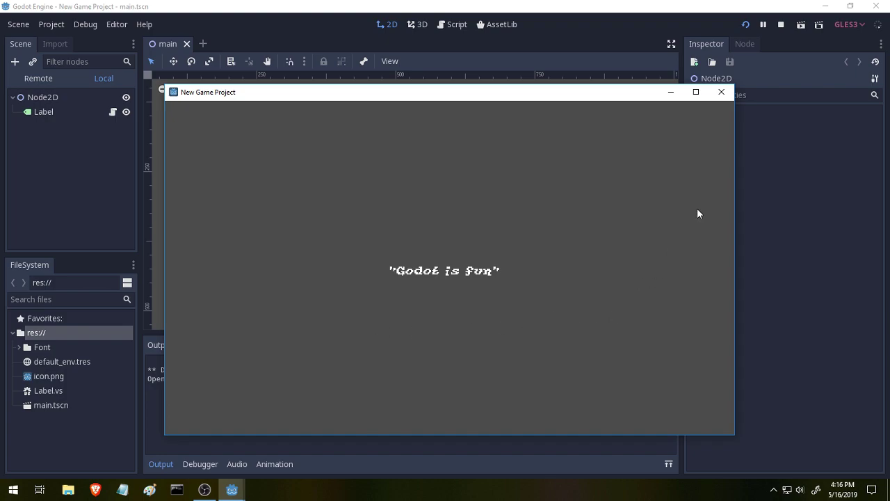
left_click(722, 92)
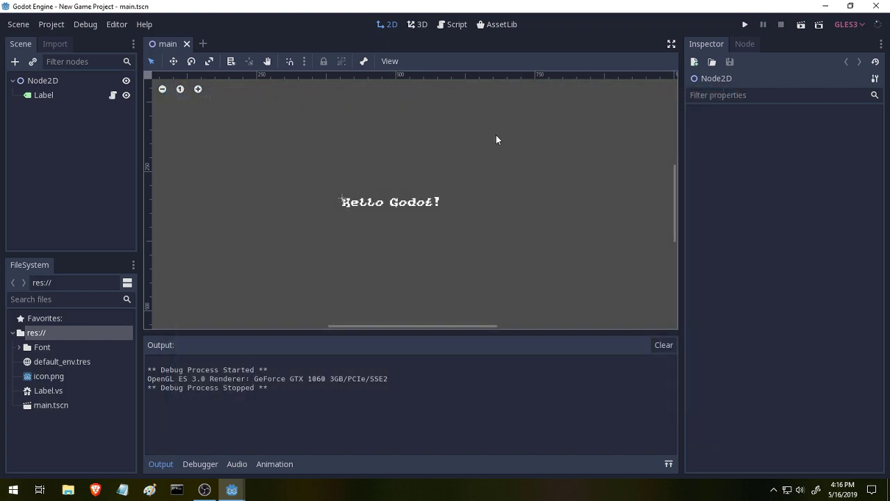
left_click(50, 28)
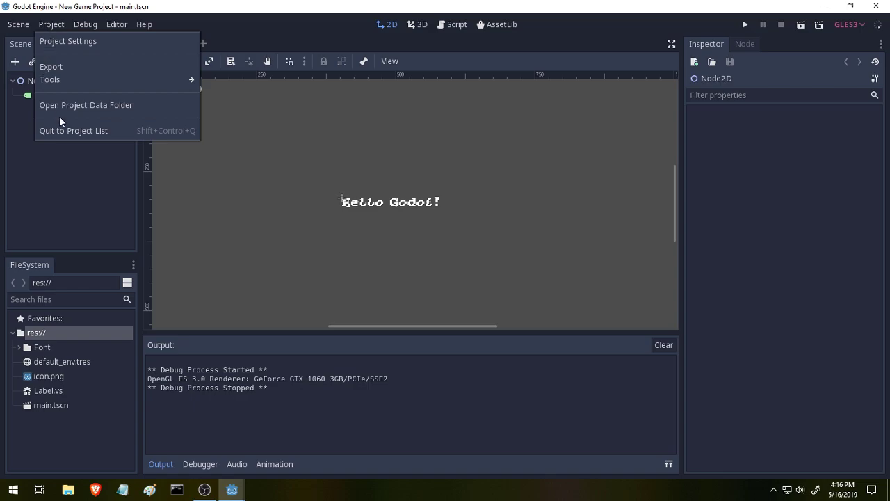
Step: Quit to the Project List and start a new project named Hello
left_click(74, 132)
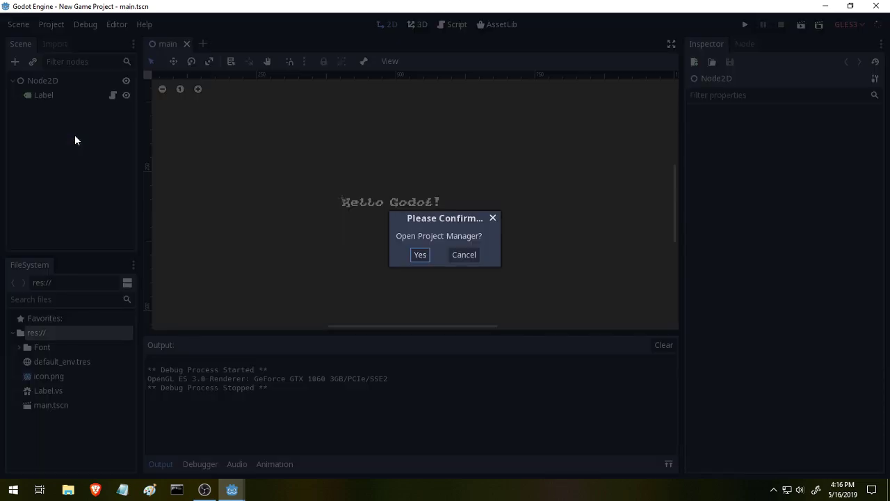
left_click(422, 255)
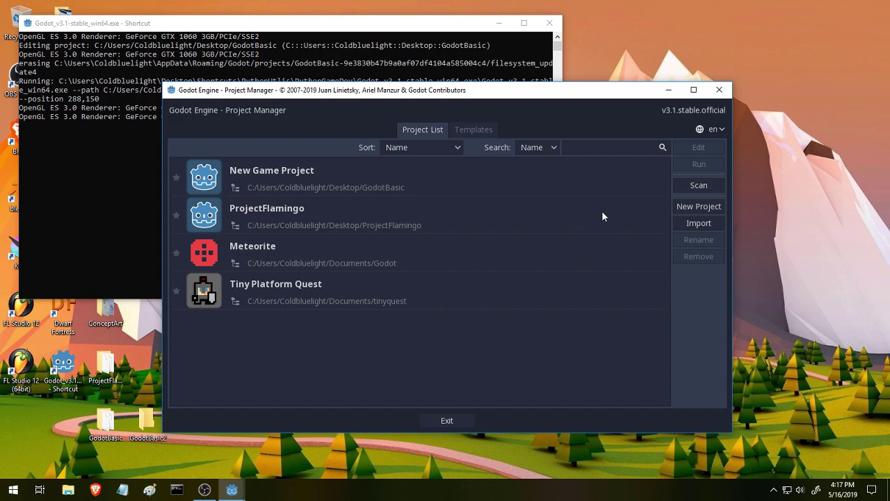
left_click(693, 207)
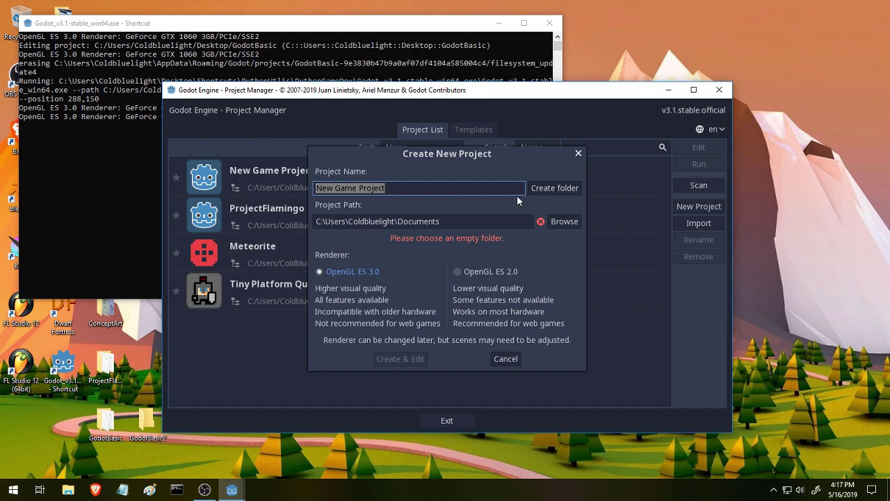
type("Hello")
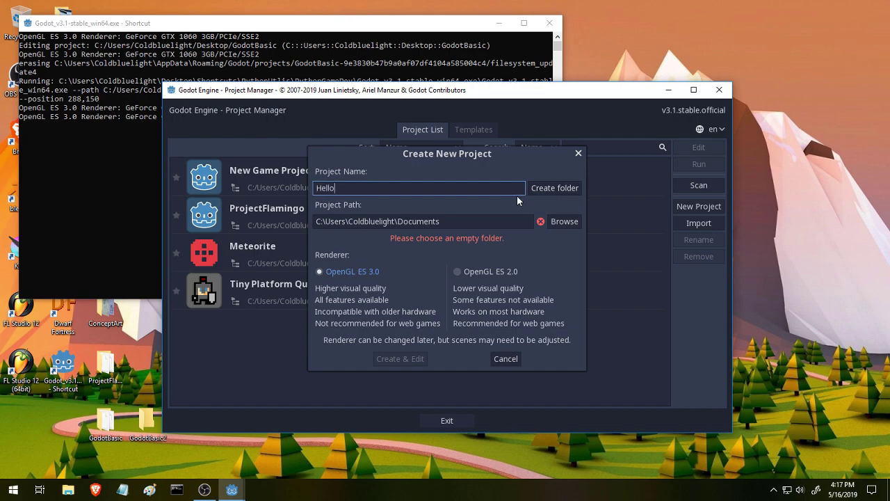
Step: Set the project path to Desktop/GodotBasic2, then create and open the project for editing
left_click(563, 221)
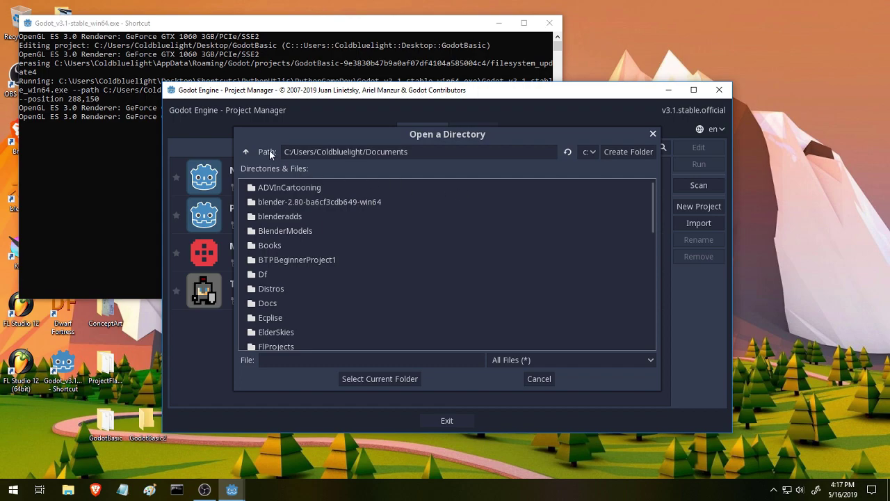
left_click(247, 152)
scroll(320, 243, "down", 5)
double_click(275, 228)
scroll(295, 223, "up", 2)
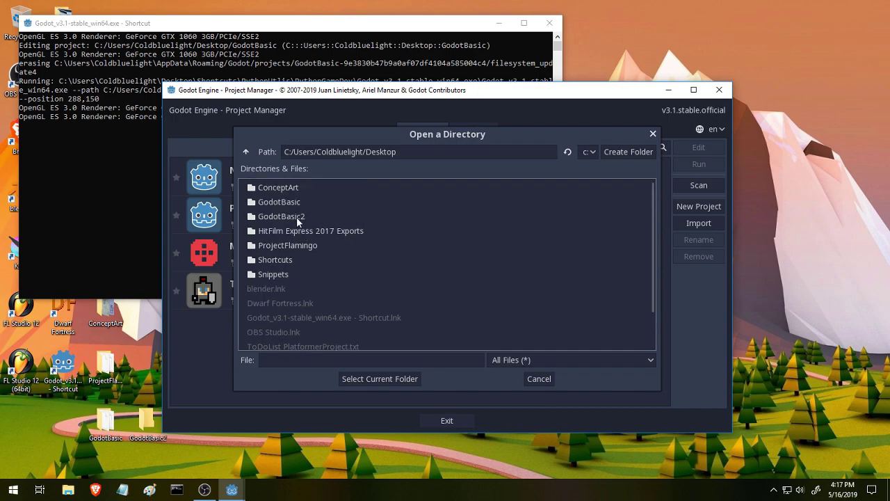
left_click(290, 216)
left_click(381, 380)
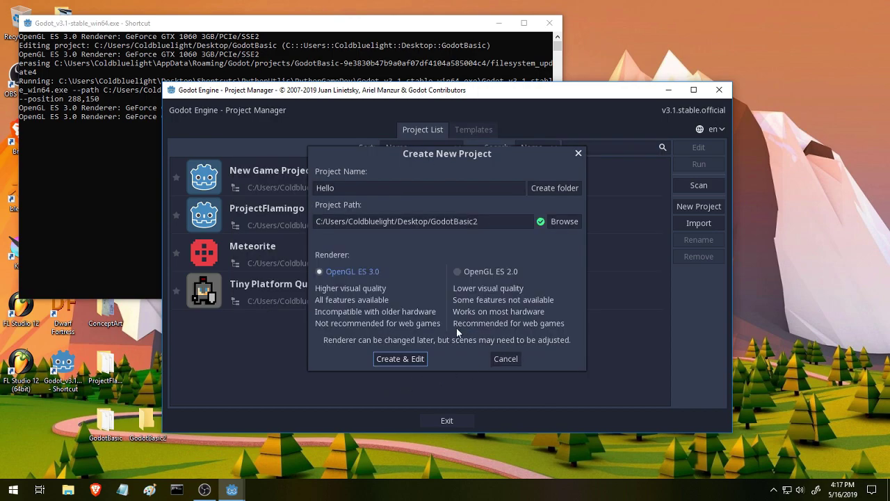
left_click(399, 359)
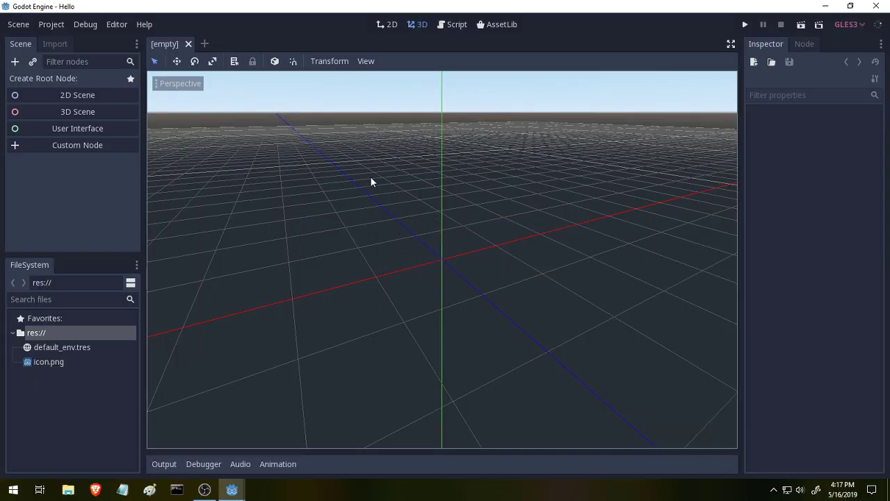
Step: Switch the empty Hello workspace to the 2D view
left_click(384, 23)
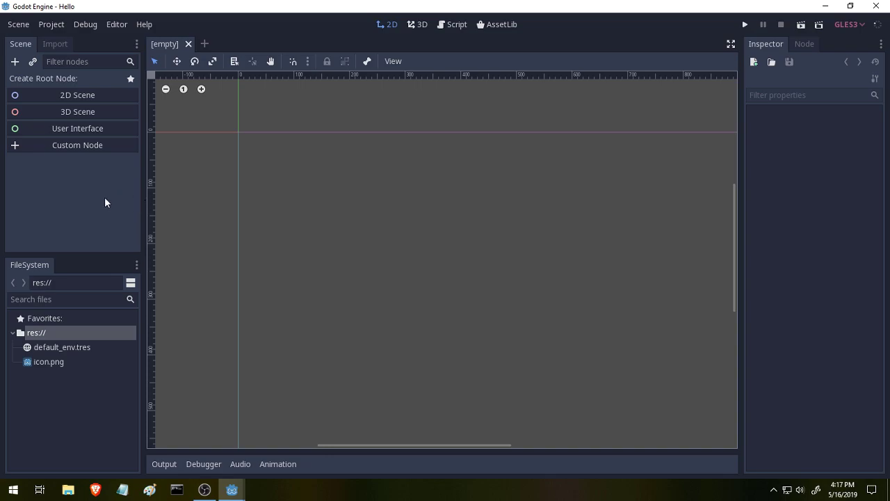
Step: Create a Node2D root node with 2D Scene, then zoom and pan the canvas
left_click(87, 97)
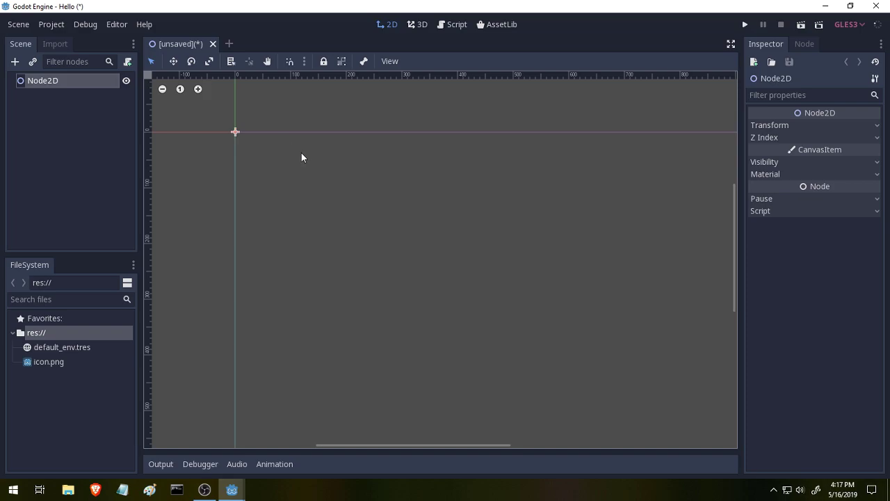
scroll(327, 166, "down", 3)
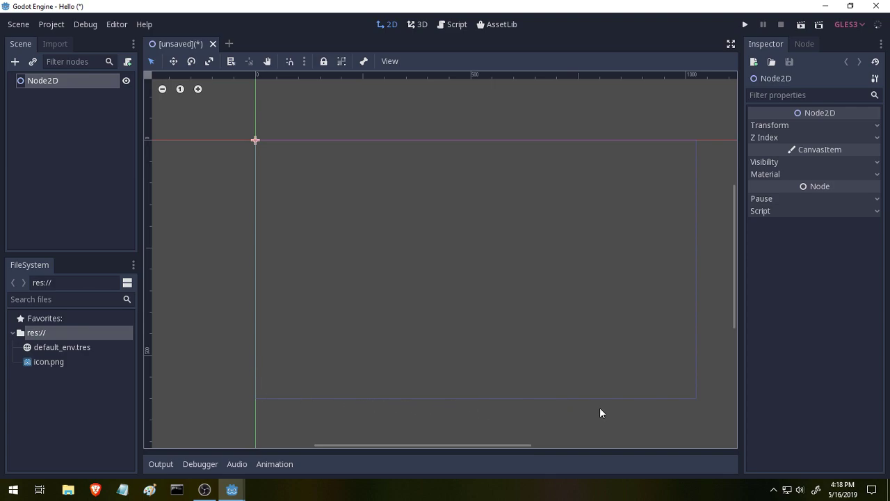
scroll(600, 407, "up", 3)
scroll(682, 412, "right", 5)
scroll(487, 318, "down", 4)
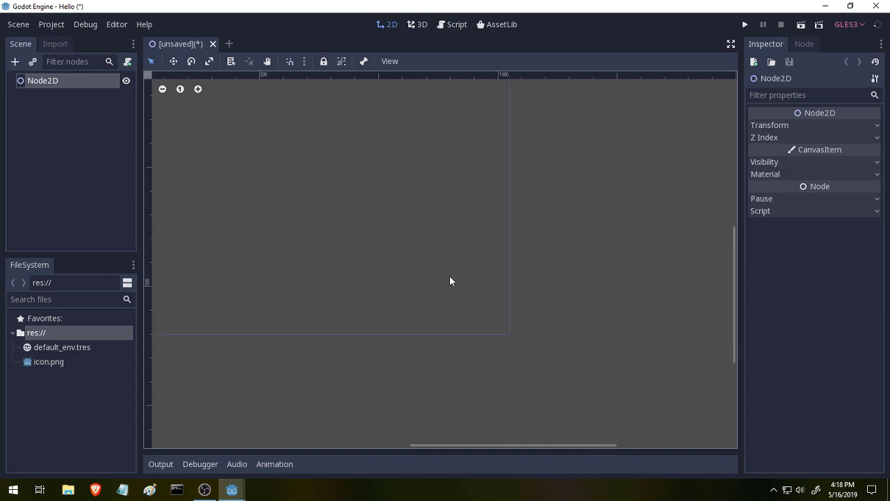
scroll(487, 247, "right", 2)
scroll(464, 245, "down", 1)
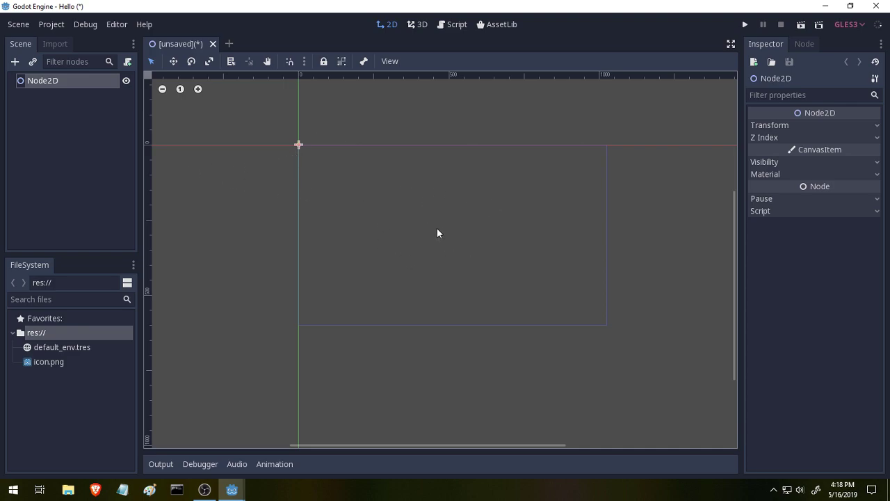
Step: Add a Label child under Node2D and set its Text to 'Hello Godot!'
left_click(15, 64)
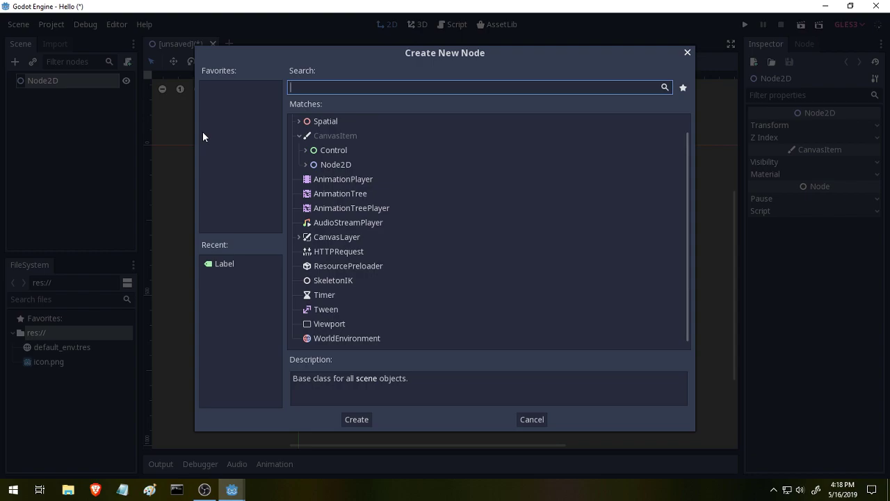
type("lab")
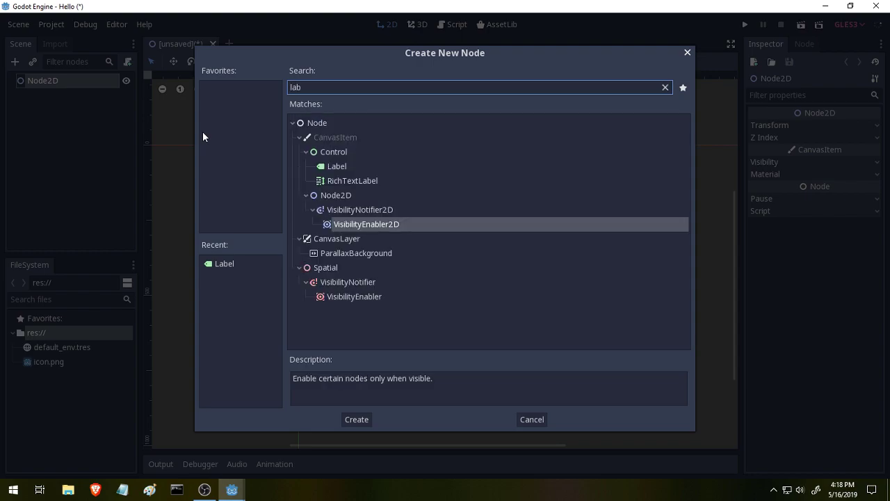
left_click(337, 167)
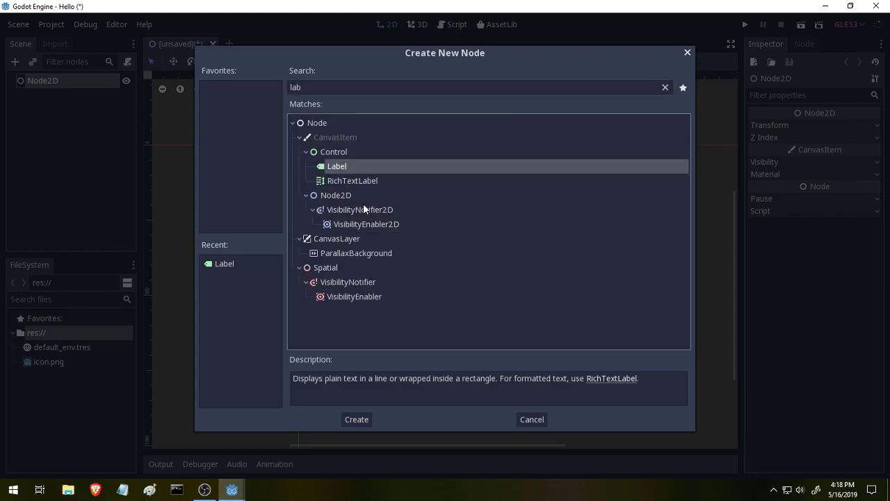
left_click(356, 419)
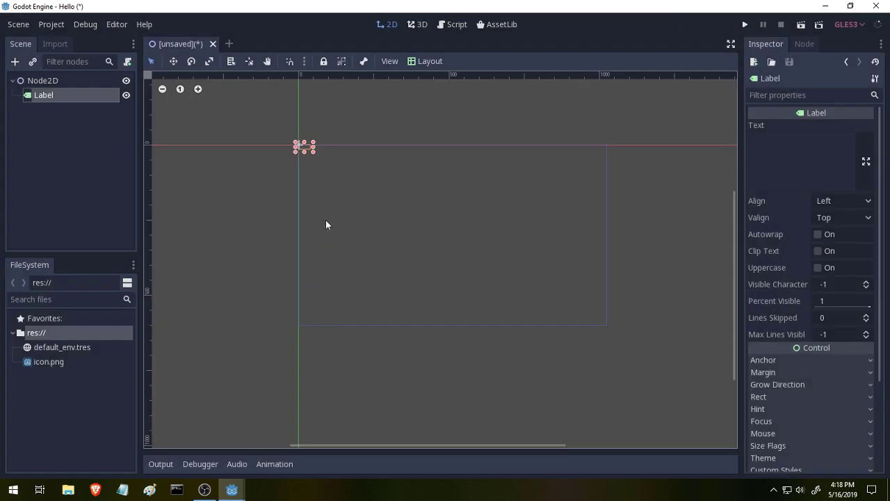
scroll(293, 142, "up", 4)
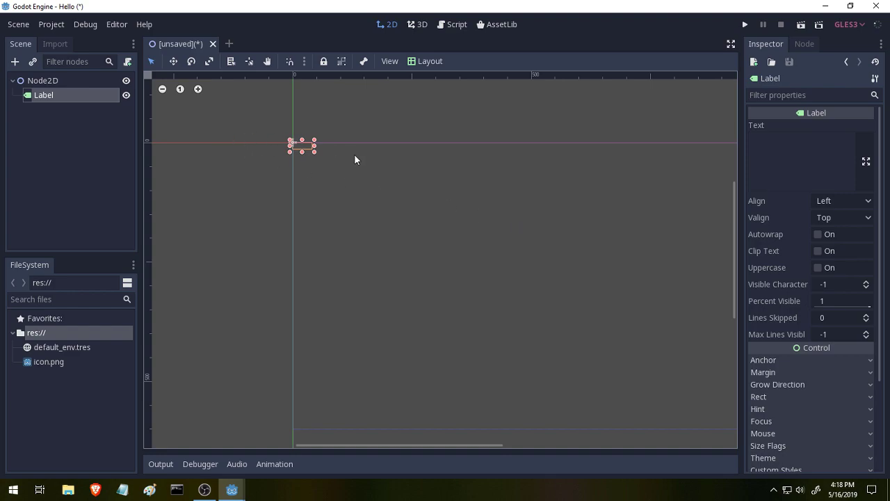
scroll(285, 169, "up", 1)
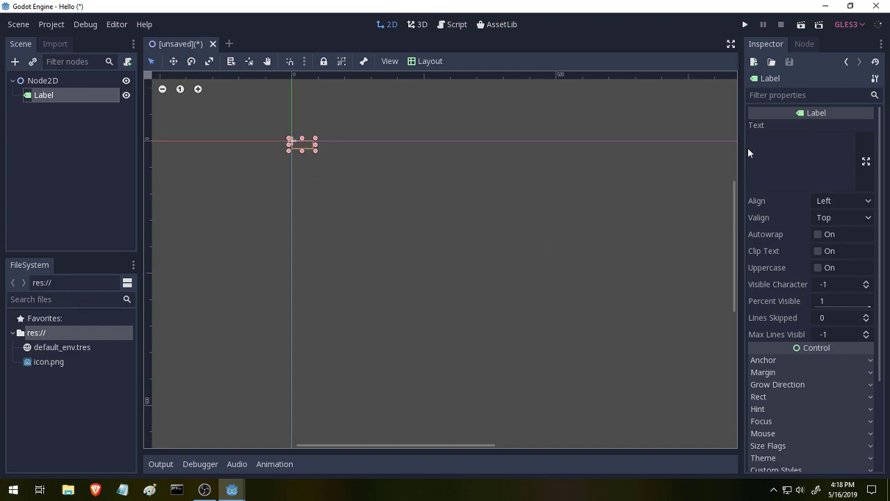
left_click(786, 153)
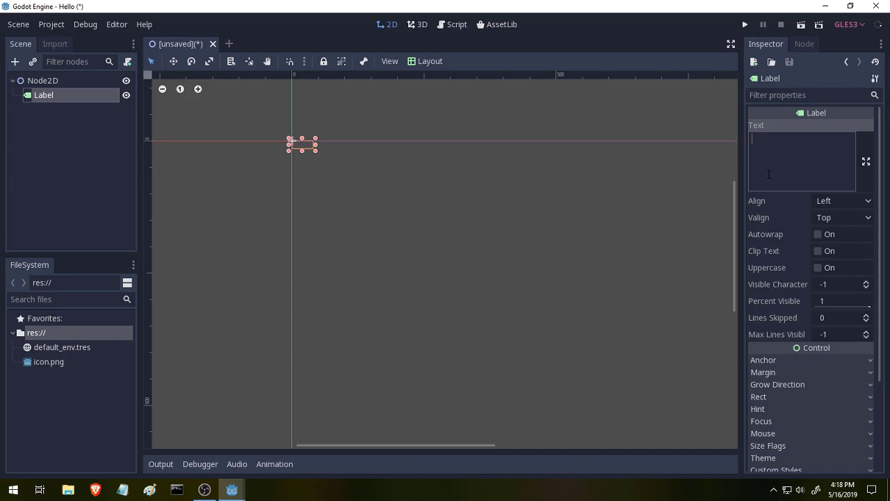
type("Hello Godot!")
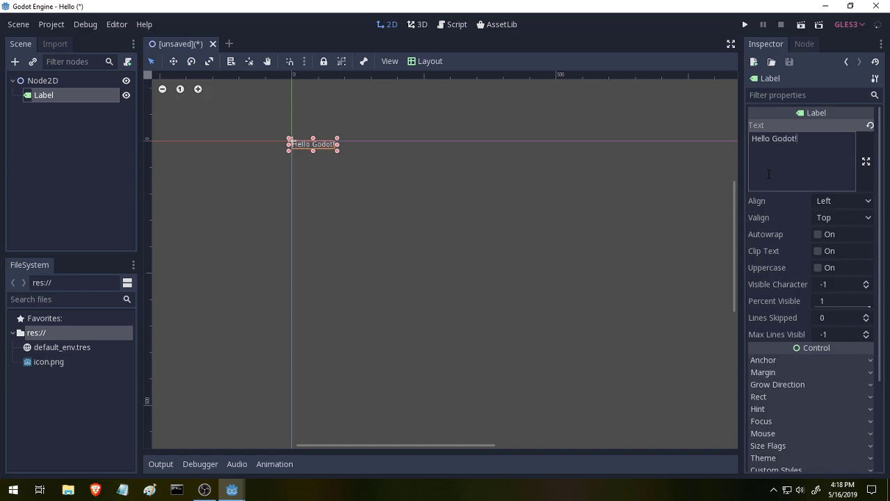
Step: Create a new folder named Fonts under res:// in the FileSystem dock
scroll(388, 143, "up", 1)
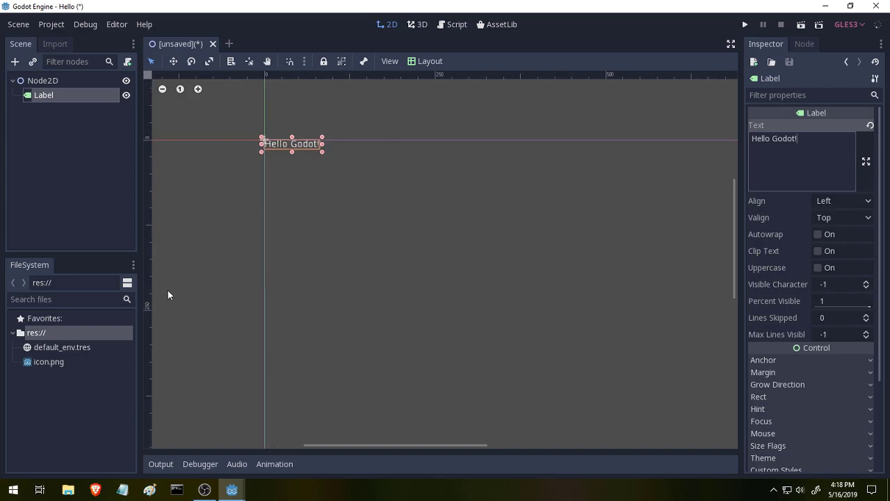
right_click(43, 333)
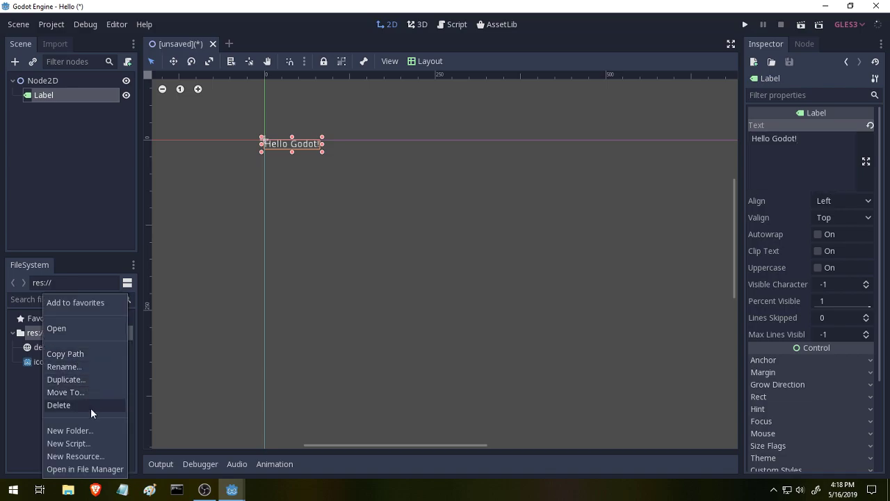
left_click(90, 431)
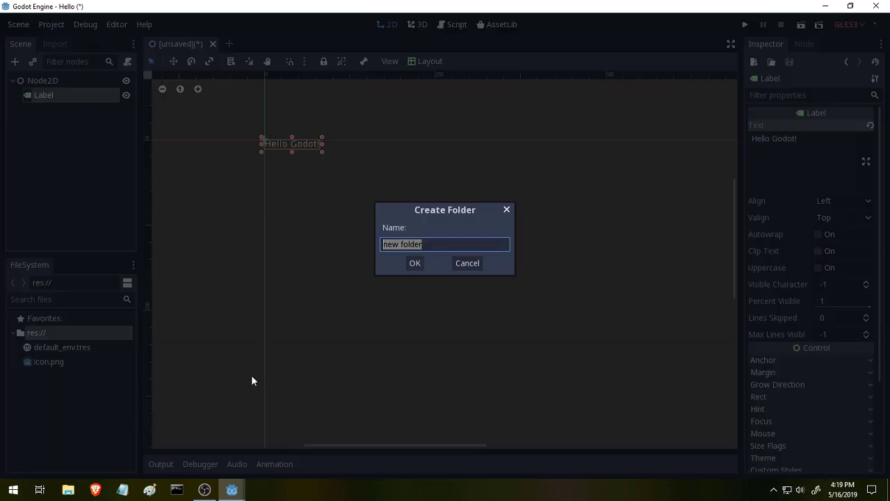
key("BackSpace")
type("Fonts")
key("Return")
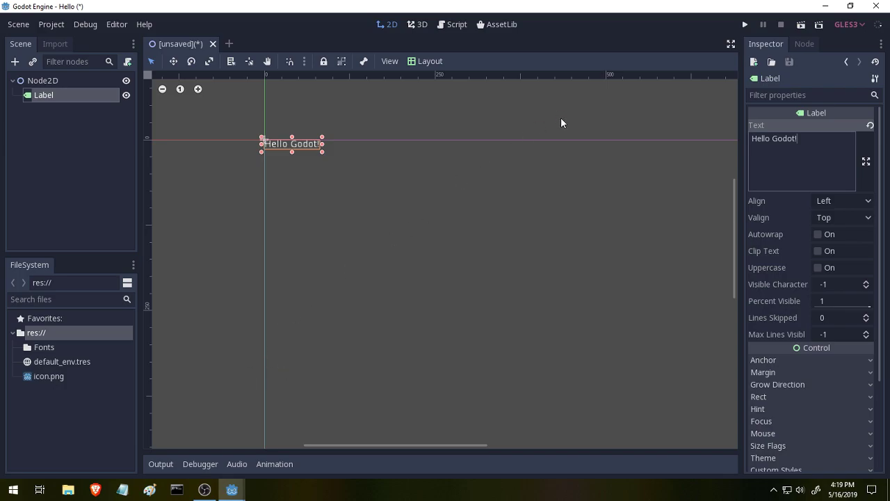
Step: Minimize the editor and console, then copy the pixel .otf font from GodotBasic\Font
left_click(825, 6)
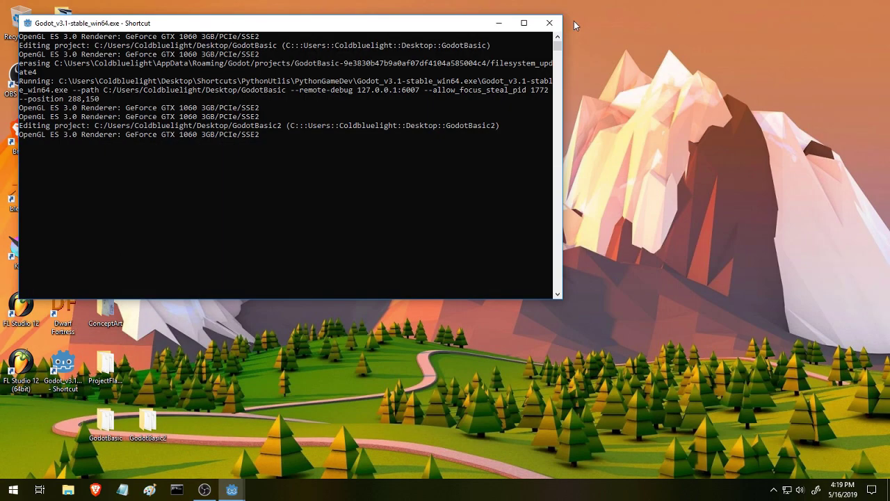
left_click(501, 24)
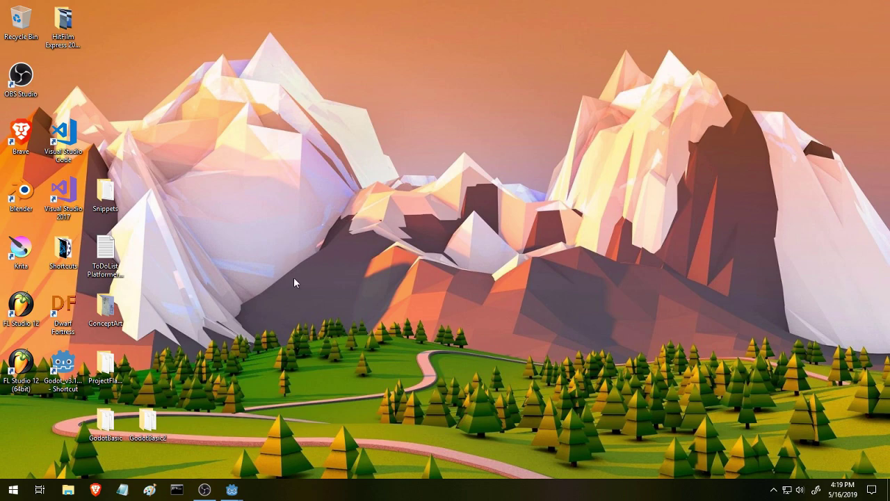
double_click(117, 421)
double_click(472, 203)
left_click(482, 197)
right_click(482, 197)
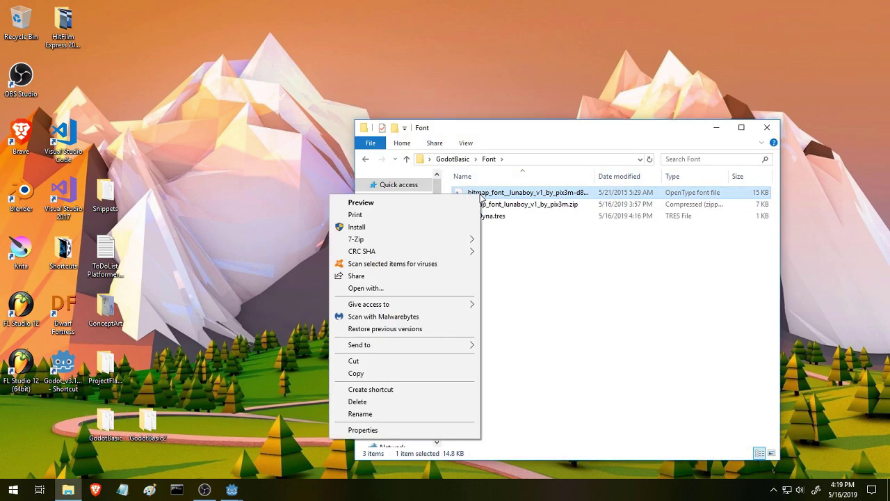
left_click(389, 374)
Step: Paste the font into GodotBasic2\Fonts, close Explorer, and return to the Godot editor
left_click(766, 127)
double_click(164, 416)
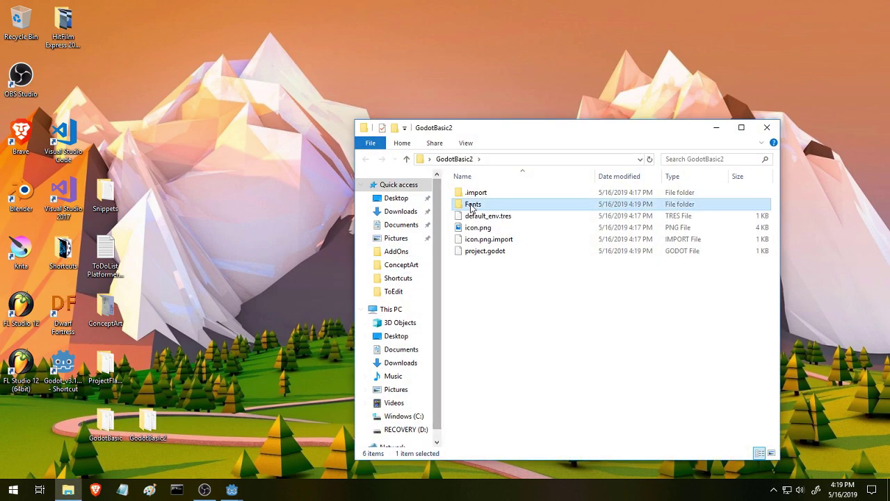
double_click(471, 203)
right_click(473, 210)
left_click(403, 285)
left_click(767, 127)
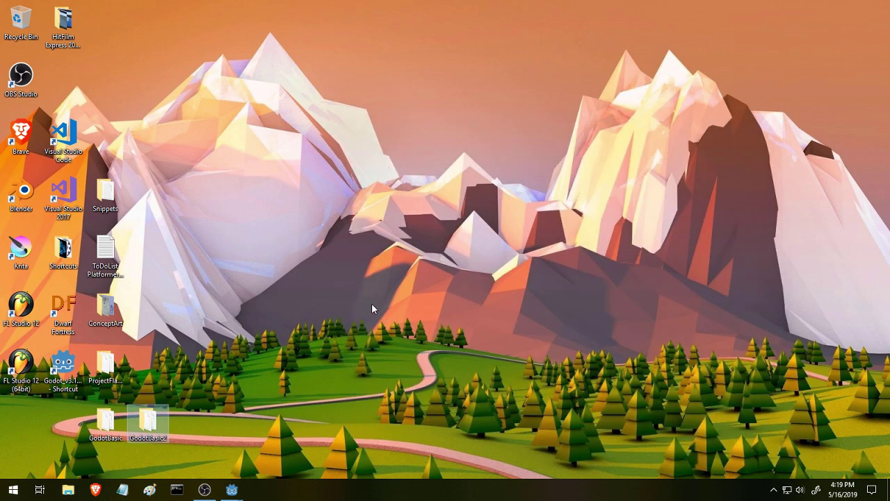
mouse_move(237, 491)
left_click(284, 448)
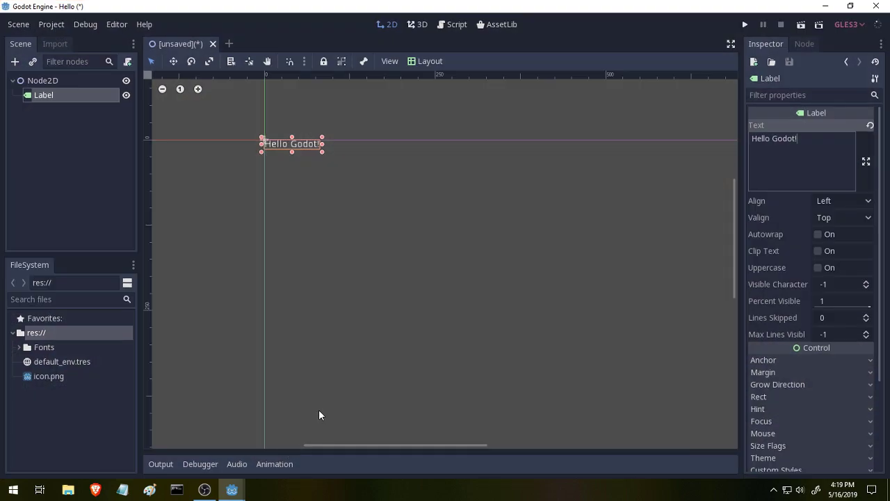
Step: Create a new DynamicFont resource in the Fonts folder
left_click(16, 348)
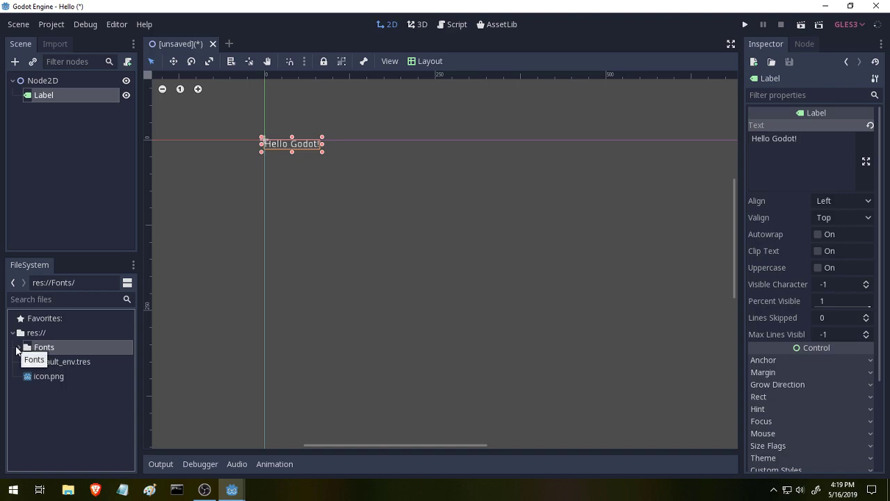
left_click(18, 347)
left_click(69, 365)
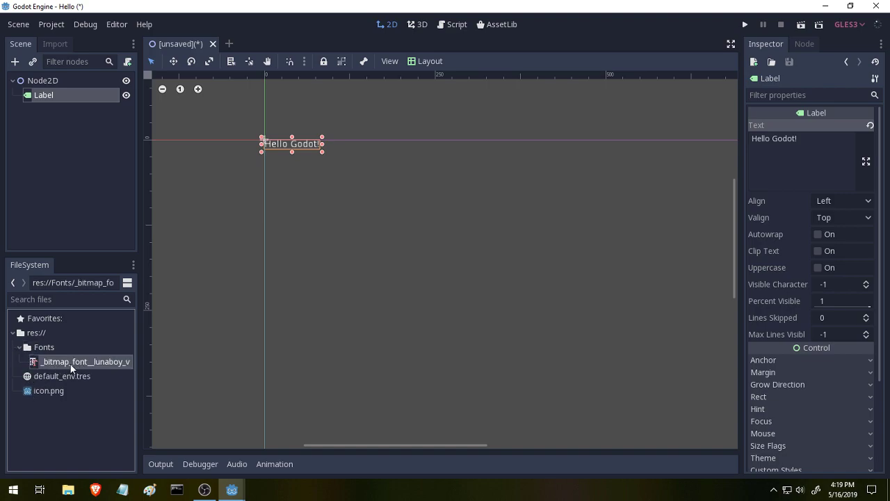
right_click(80, 361)
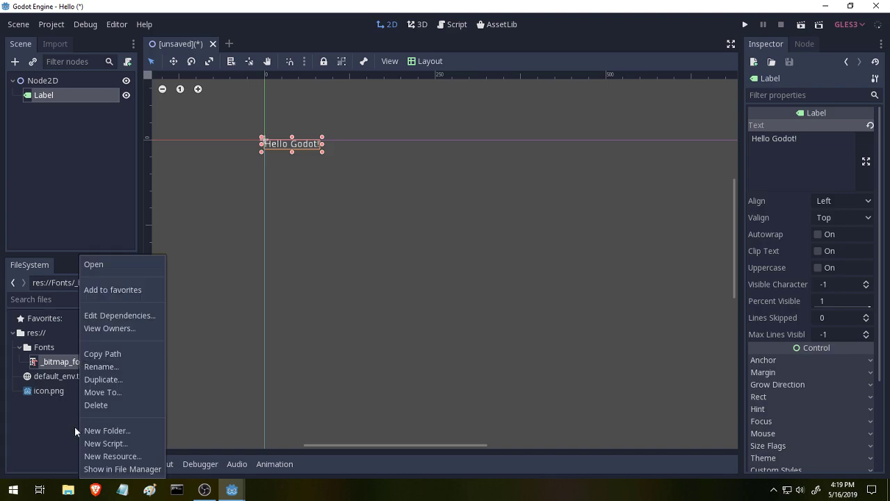
left_click(120, 455)
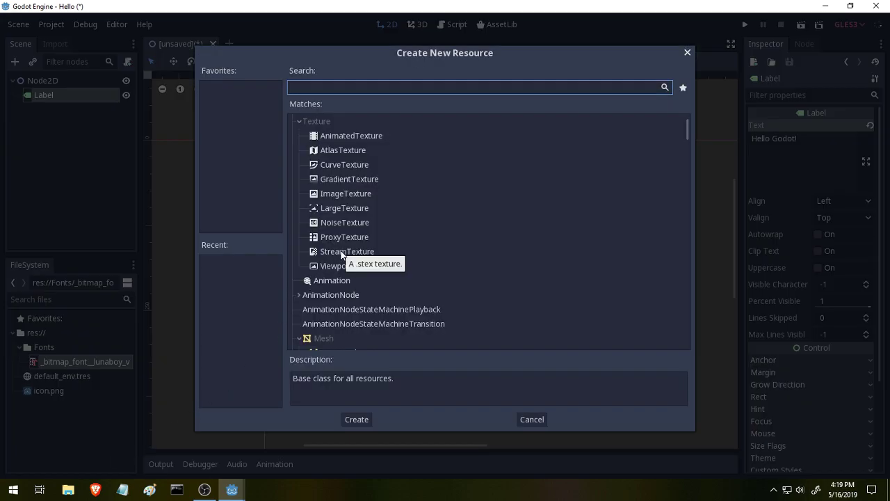
type("fon")
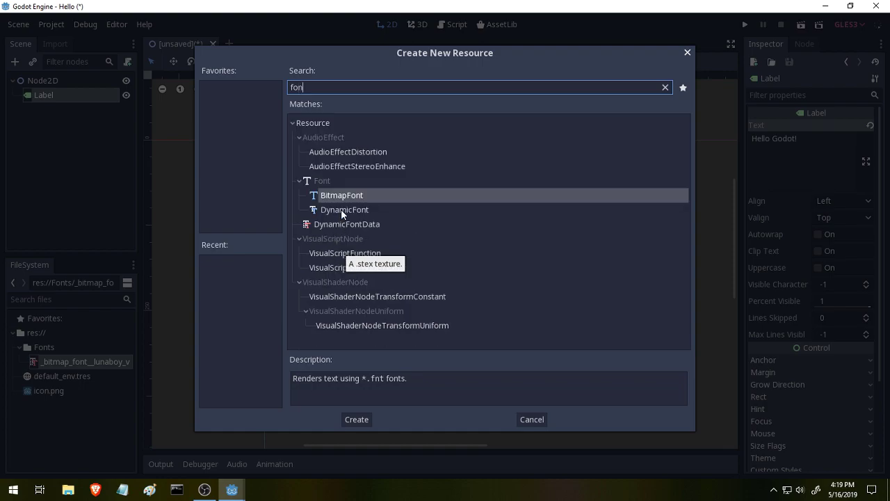
left_click(340, 208)
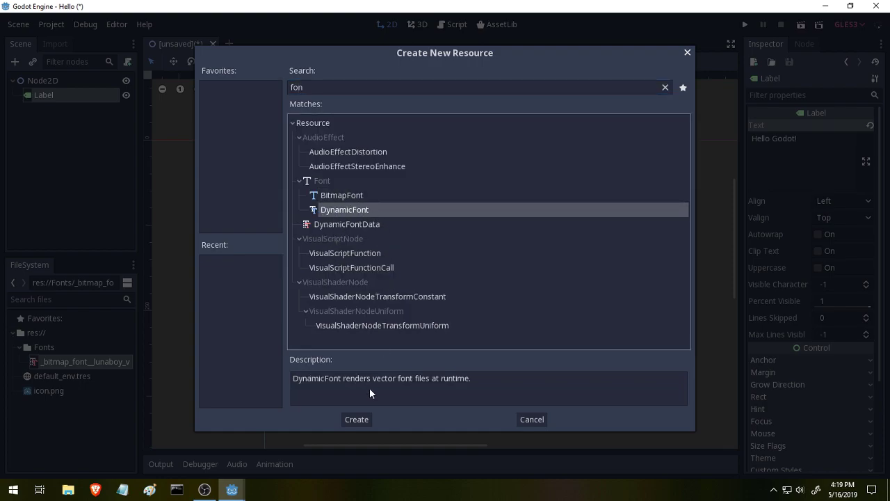
left_click(356, 419)
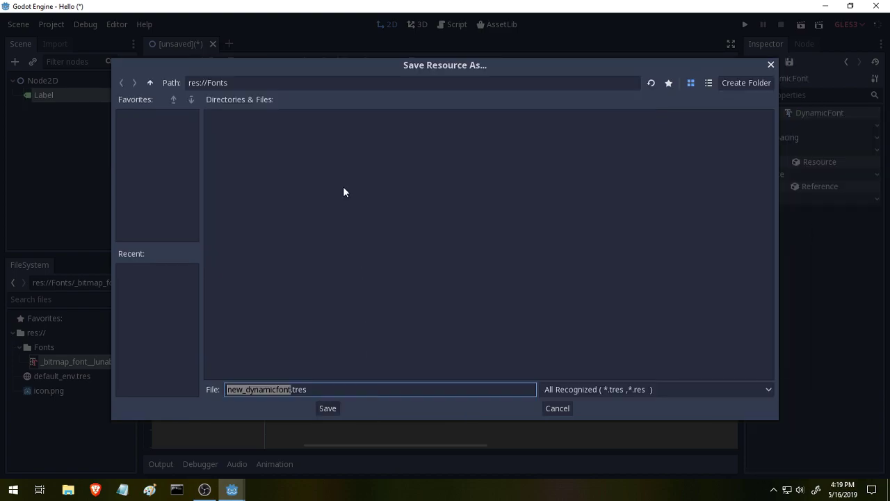
Step: Name the resource file lunaDyna.tres and save it
left_click(285, 388)
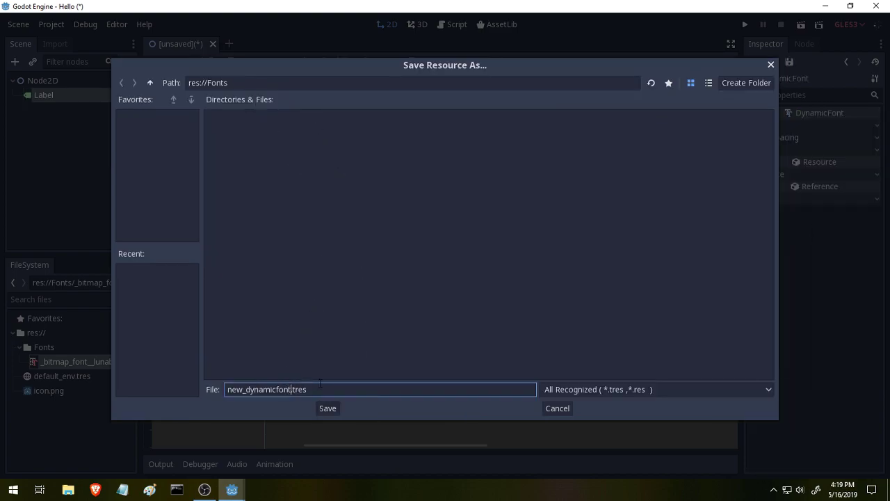
key("BackSpace")
key("BackSpace")
key("BackSpace")
key("BackSpace")
key("BackSpace")
key("BackSpace")
key("BackSpace")
key("BackSpace")
key("BackSpace")
key("BackSpace")
key("BackSpace")
key("BackSpace")
key("BackSpace")
key("BackSpace")
key("BackSpace")
key("BackSpace")
type("lunaFon")
key("BackSpace")
key("BackSpace")
key("BackSpace")
type("Di")
key("BackSpace")
type("ynam")
key("BackSpace")
key("Return")
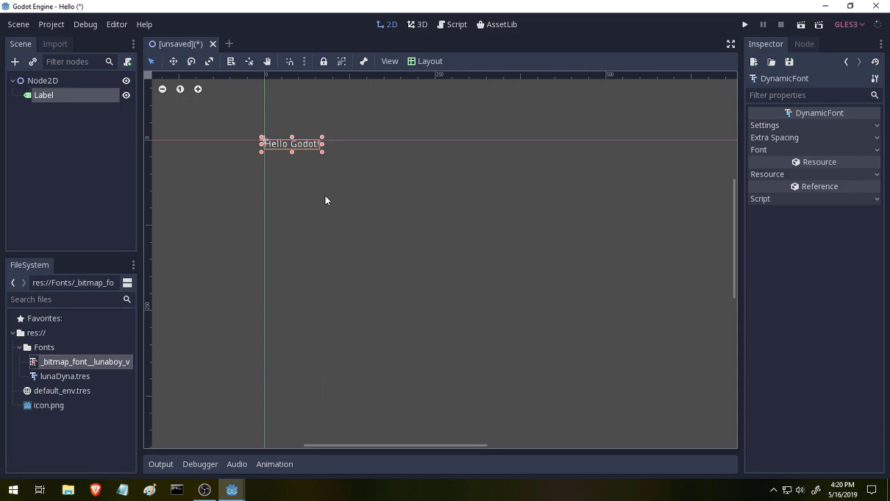
Step: Load Fonts/lunaDyna.tres as the Label's Custom Fonts > Font
left_click(68, 100)
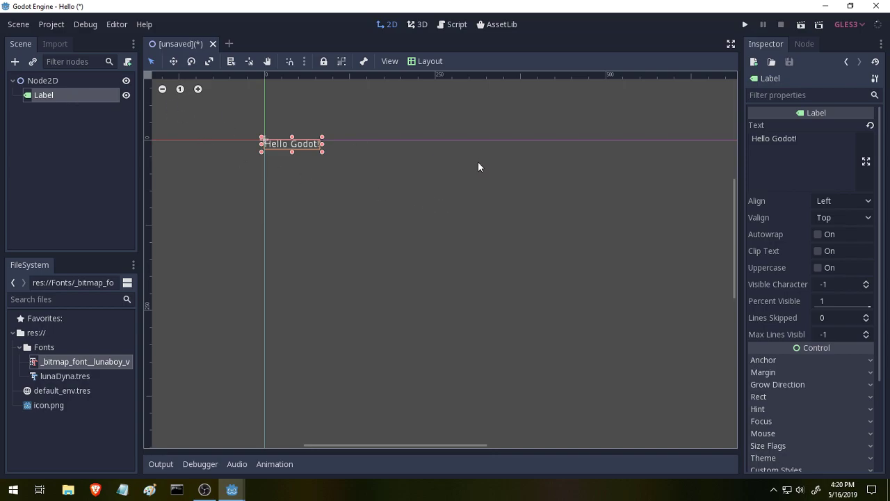
scroll(790, 290, "down", 3)
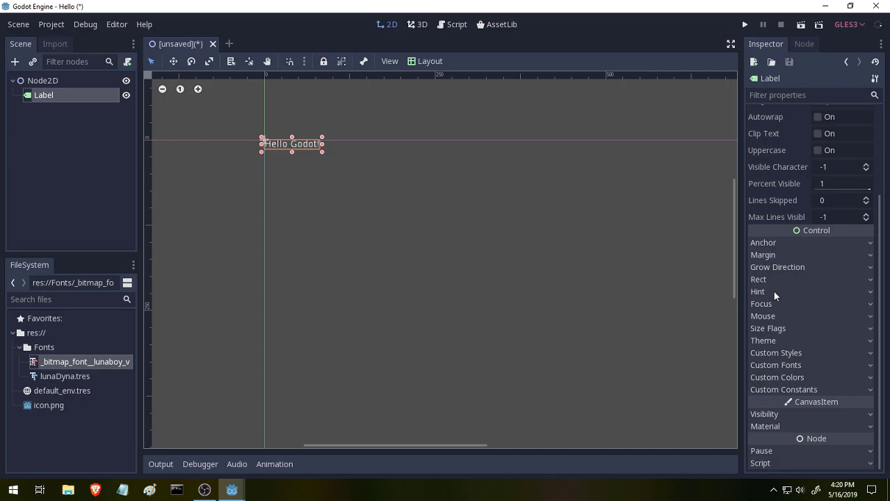
left_click(796, 365)
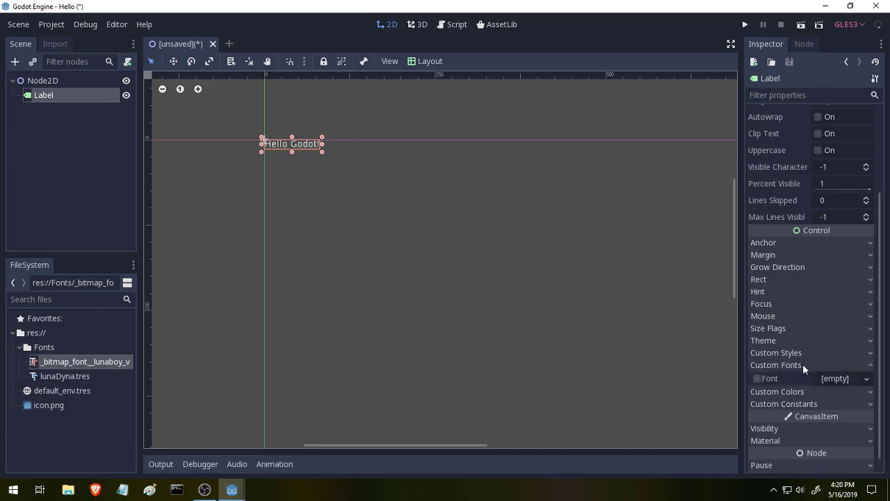
left_click(866, 379)
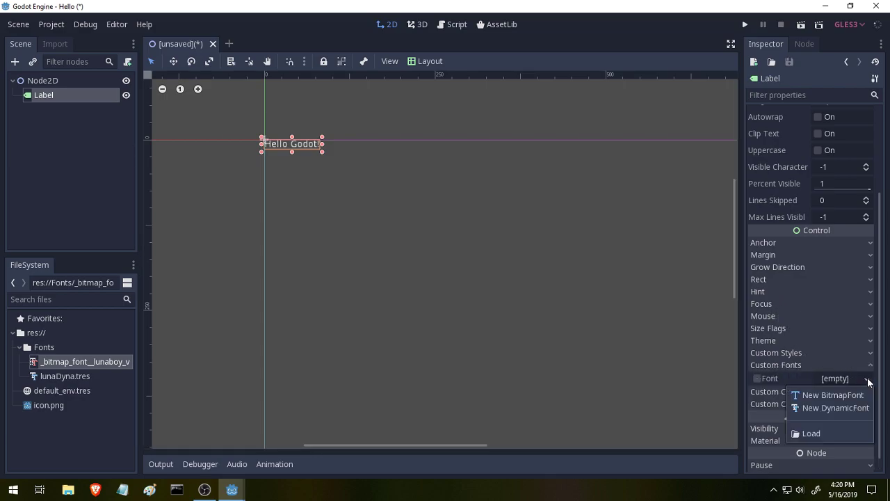
left_click(830, 432)
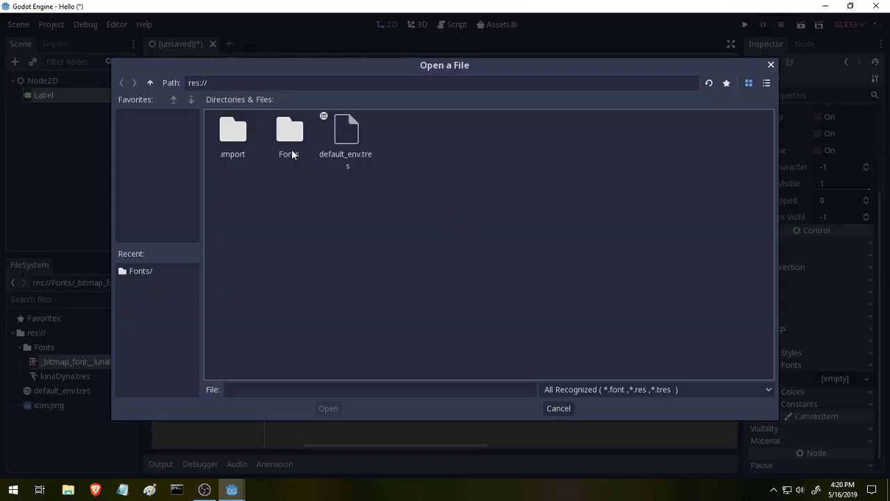
double_click(283, 136)
left_click(227, 135)
left_click(329, 408)
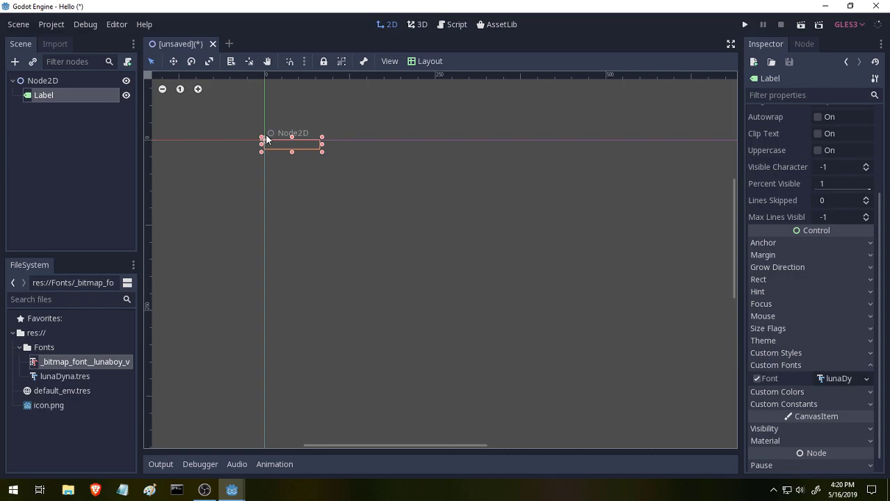
Step: Clear the Label's custom font and re-tick the Font override checkbox
scroll(265, 138, "up", 5)
scroll(800, 256, "up", 3)
scroll(814, 366, "down", 3)
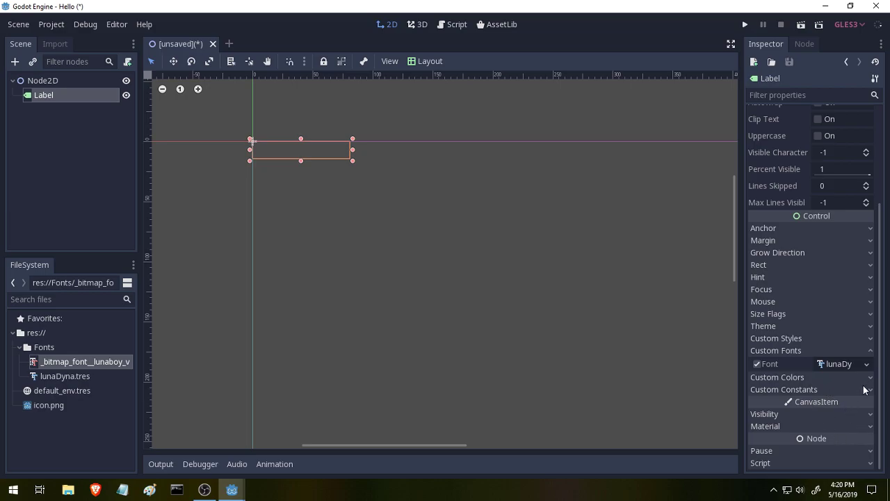
left_click(866, 364)
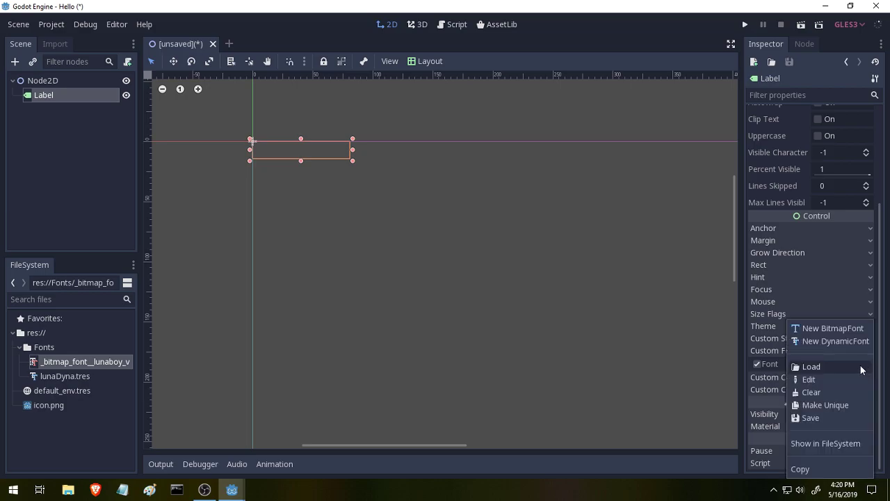
left_click(761, 367)
left_click(758, 364)
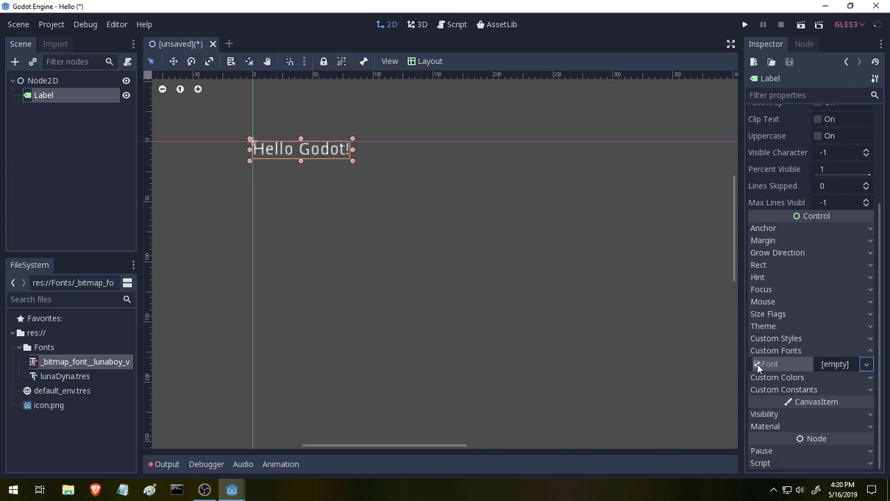
Step: Open lunaDyna.tres in the Inspector and expand its Font Data section
left_click(73, 376)
double_click(72, 378)
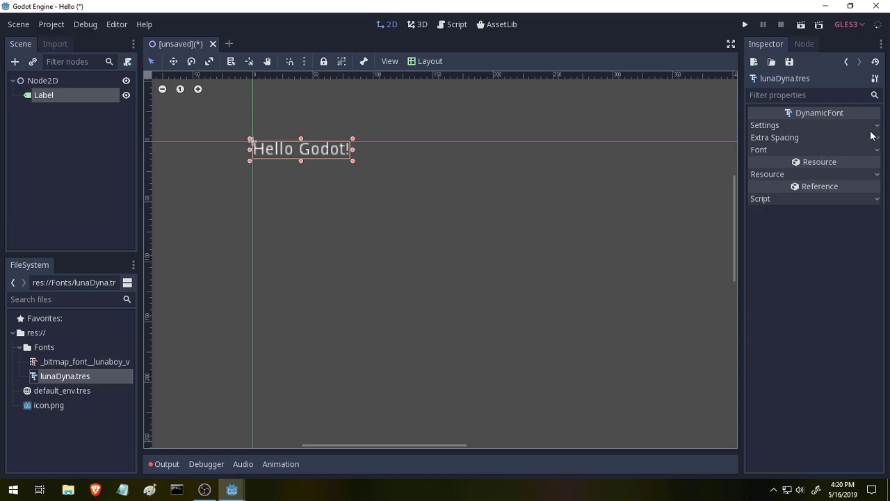
left_click(871, 176)
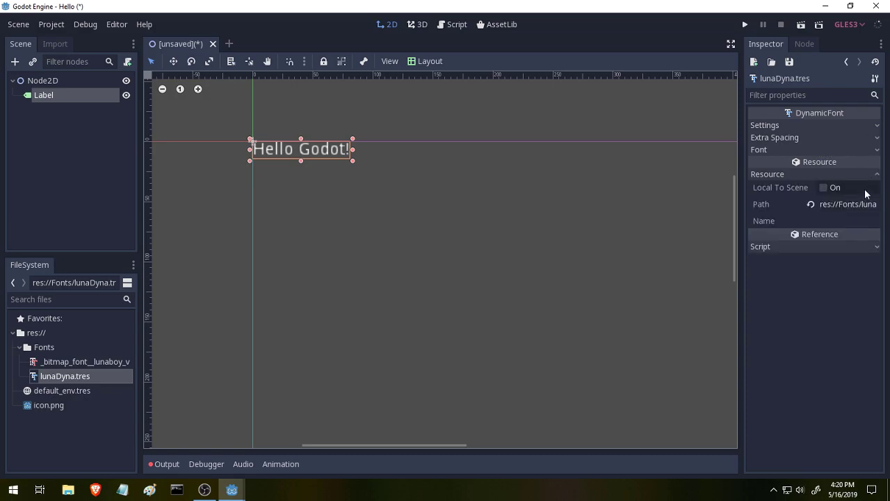
left_click(875, 126)
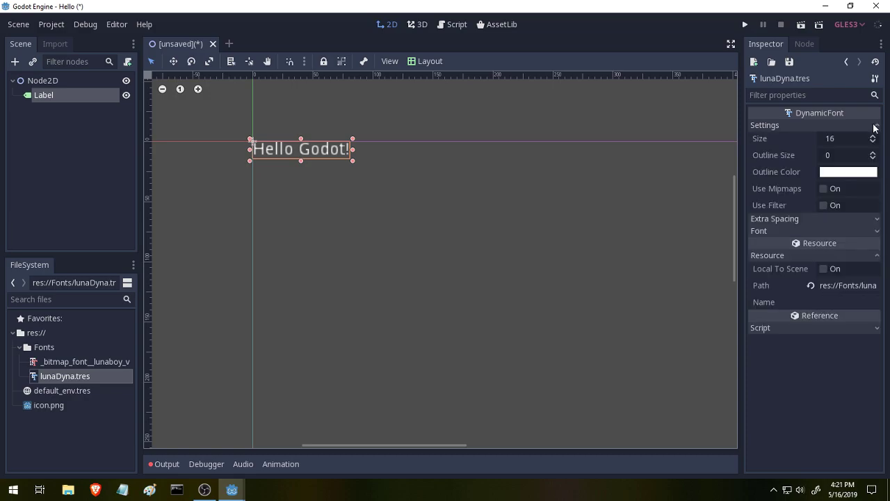
left_click(875, 126)
left_click(875, 139)
left_click(875, 138)
left_click(875, 150)
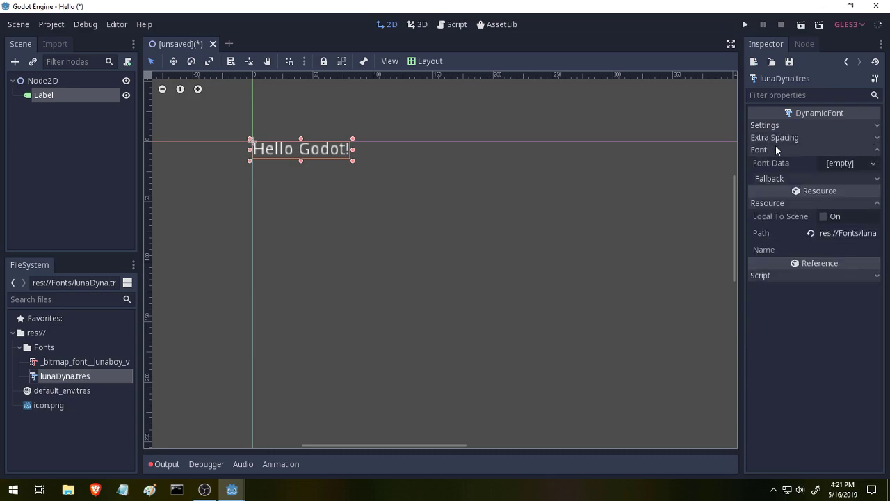
Step: Load the pixel .otf from the Fonts folder as lunaDyna's Font Data
left_click(874, 164)
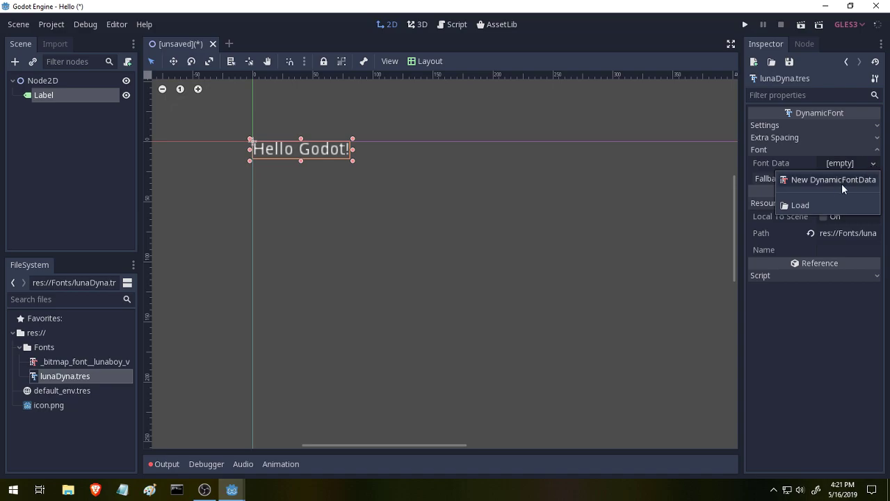
left_click(825, 205)
double_click(295, 133)
left_click(300, 139)
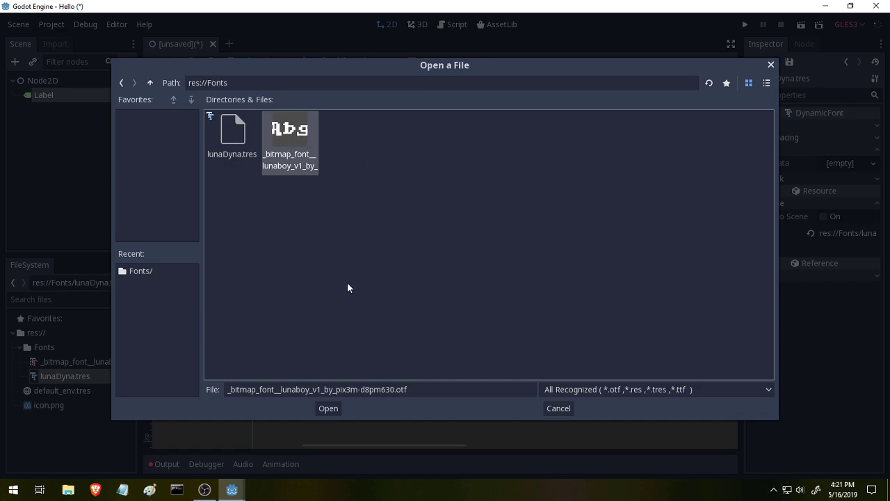
left_click(328, 409)
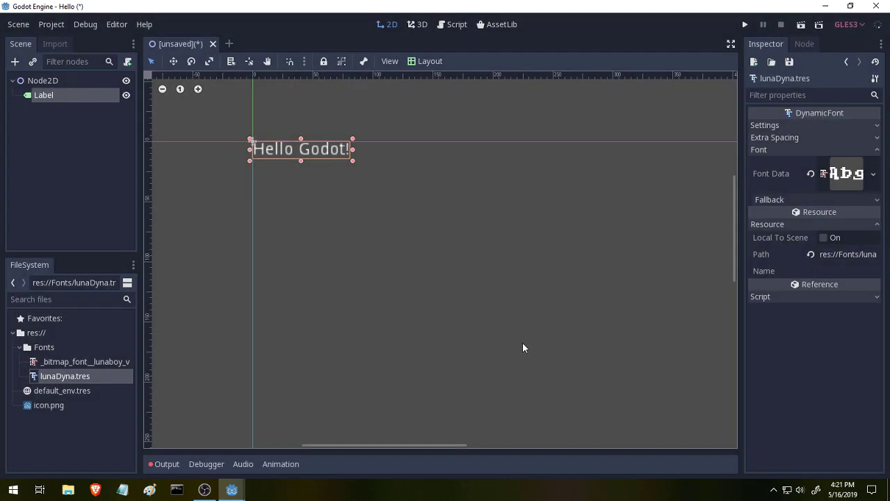
left_click(47, 98)
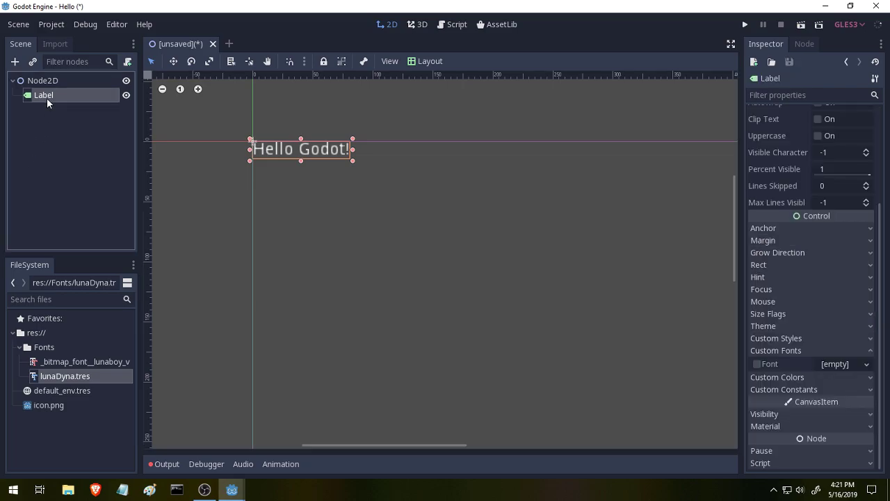
left_click(865, 363)
left_click(811, 418)
double_click(295, 144)
double_click(248, 149)
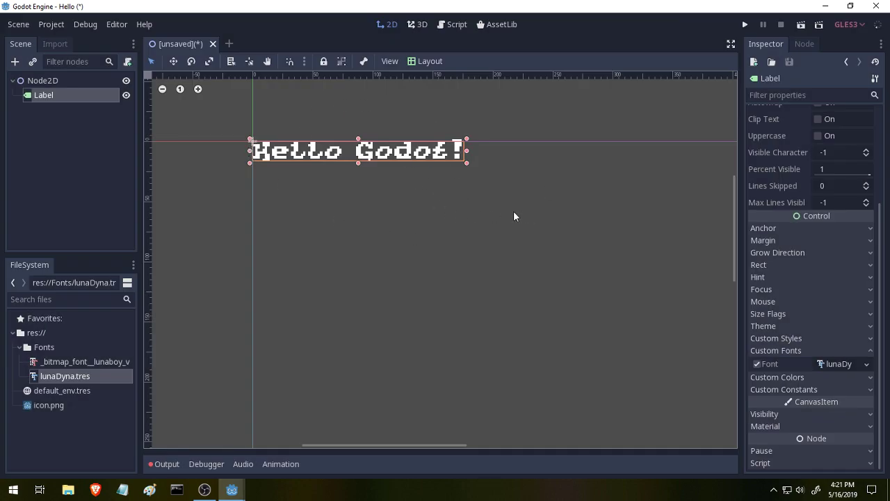
scroll(451, 235, "down", 8)
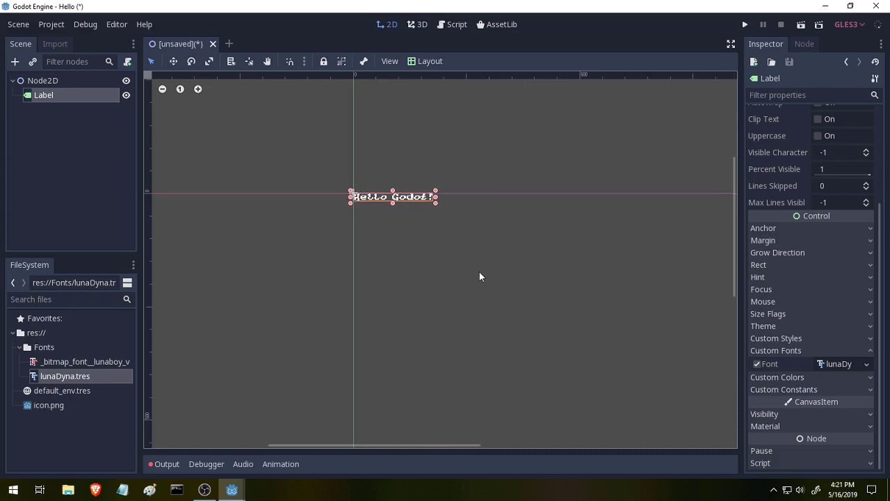
middle_click_drag(531, 271, 466, 244)
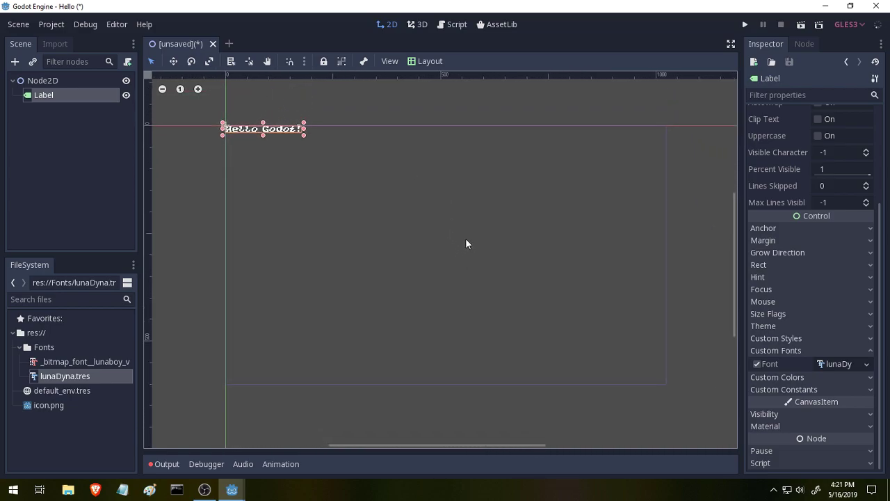
left_click(871, 352)
left_click(873, 354)
left_click(871, 354)
left_click(870, 354)
left_click(868, 382)
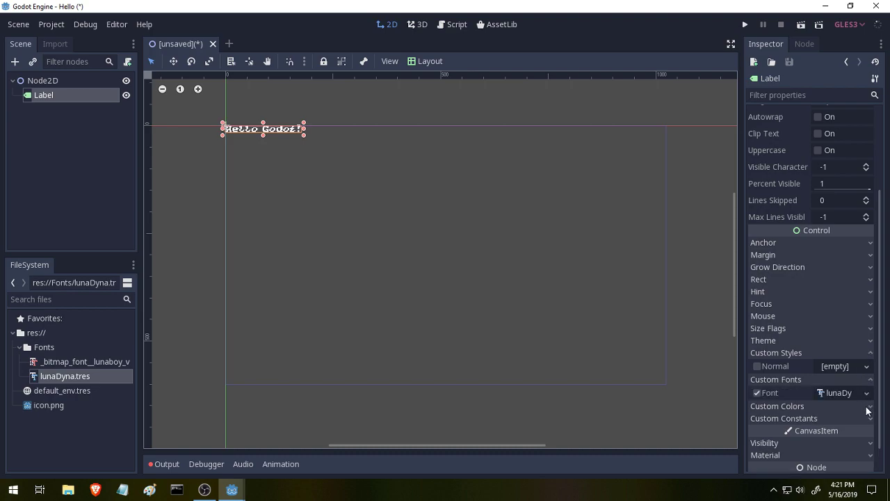
scroll(856, 403, "down", 1)
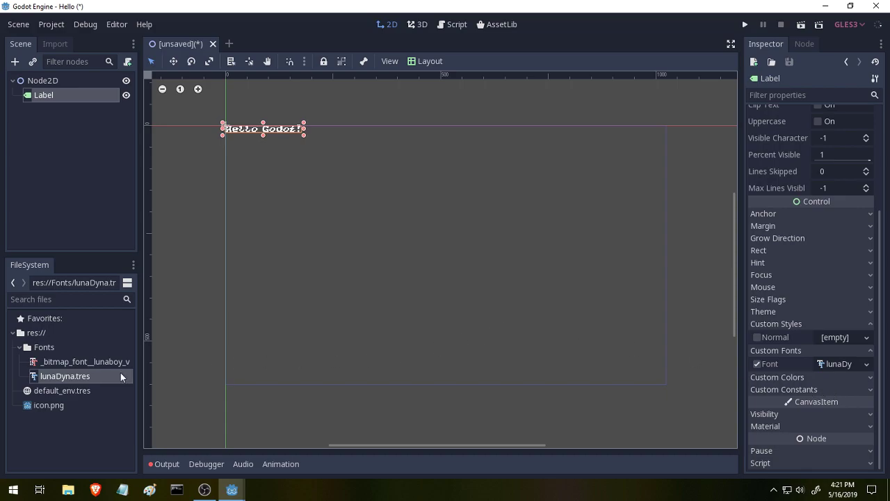
Step: Change the lunaDyna.tres font's Settings > Size from 16 to 30
left_click(65, 362)
left_click(64, 376)
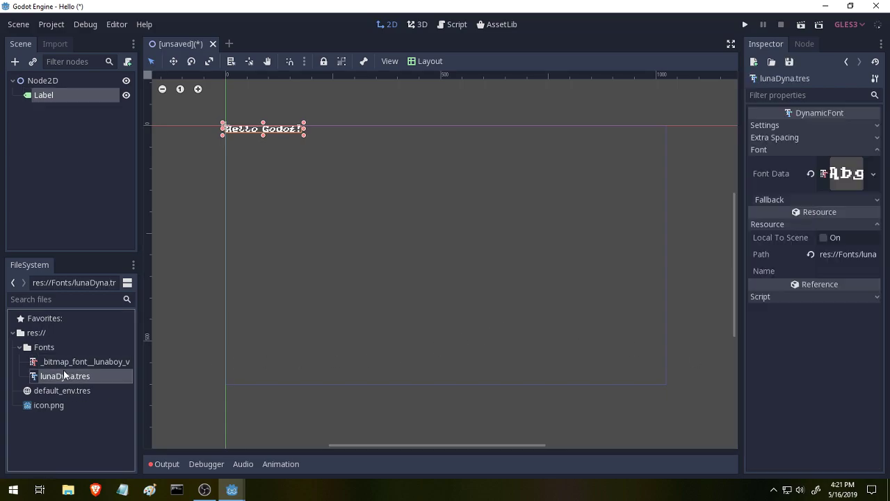
left_click(878, 126)
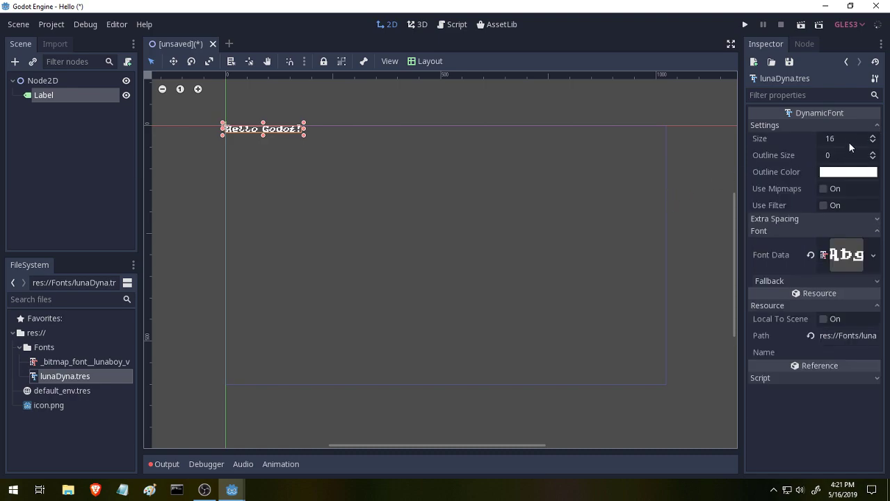
left_click(851, 139)
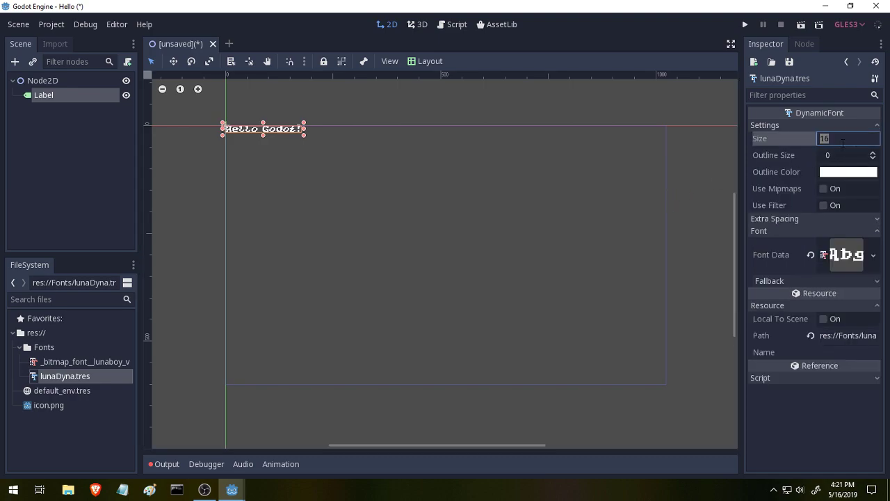
type("30")
key("Return")
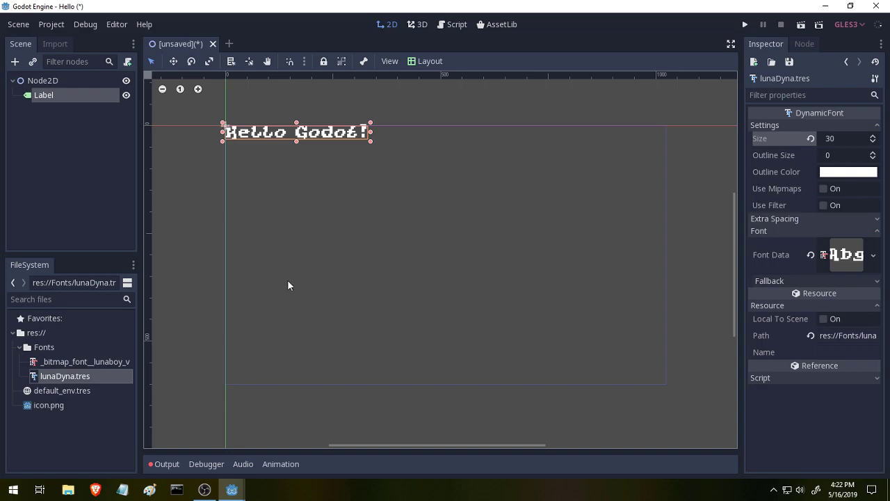
Step: Drag Node2D with its Hello Godot! label into the centre of the viewport rectangle
left_click(44, 85)
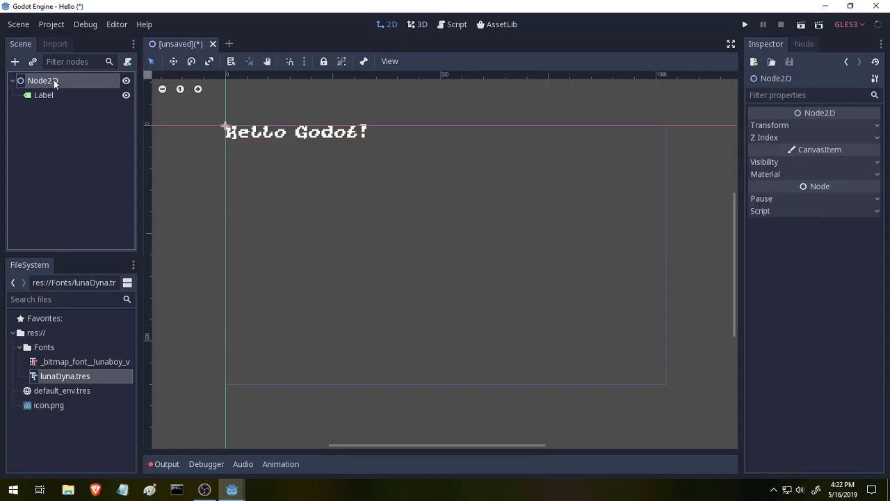
scroll(229, 127, "up", 3)
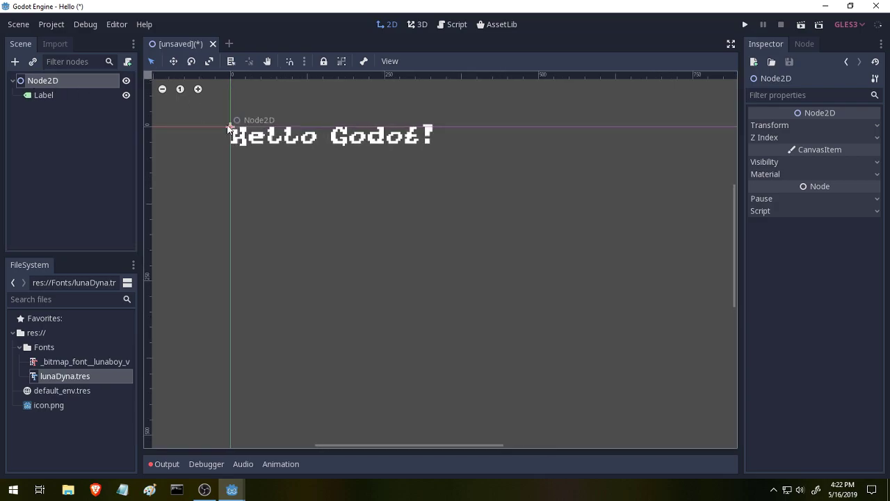
scroll(228, 135, "down", 3)
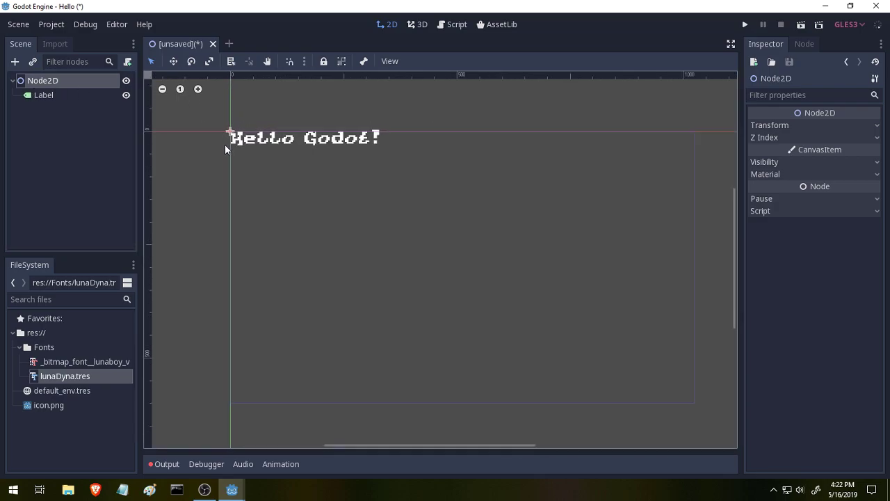
left_click(173, 61)
scroll(310, 191, "down", 1)
left_click_drag(239, 137, 378, 252)
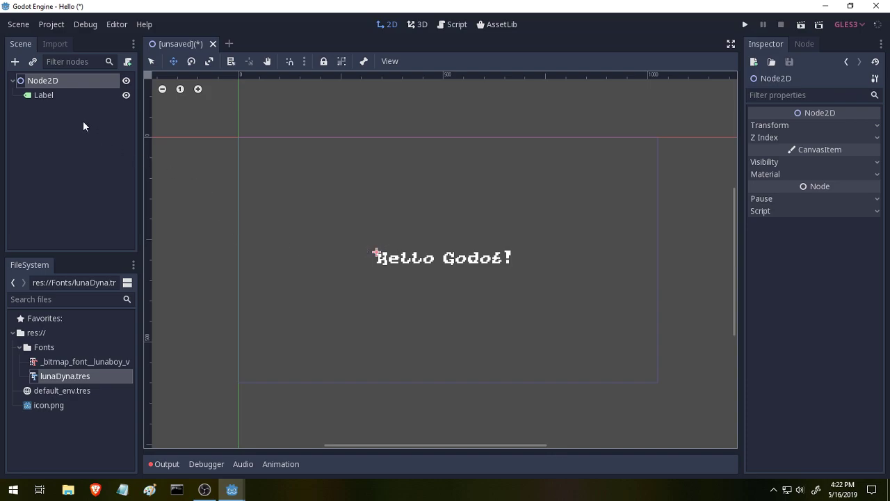
left_click(58, 95)
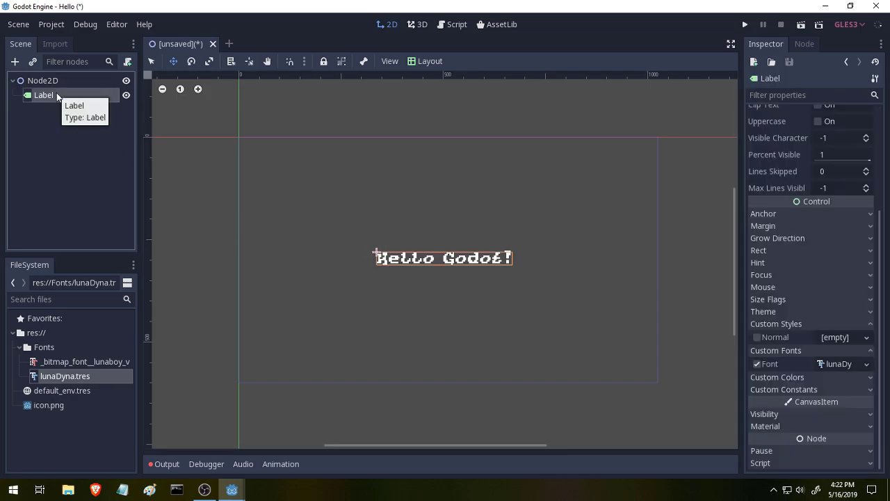
left_click(128, 67)
left_click(502, 236)
left_click(496, 280)
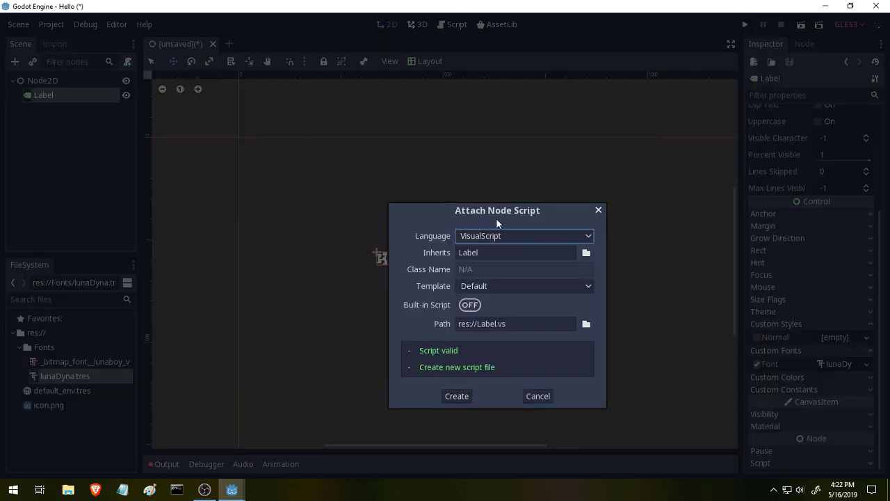
left_click(494, 254)
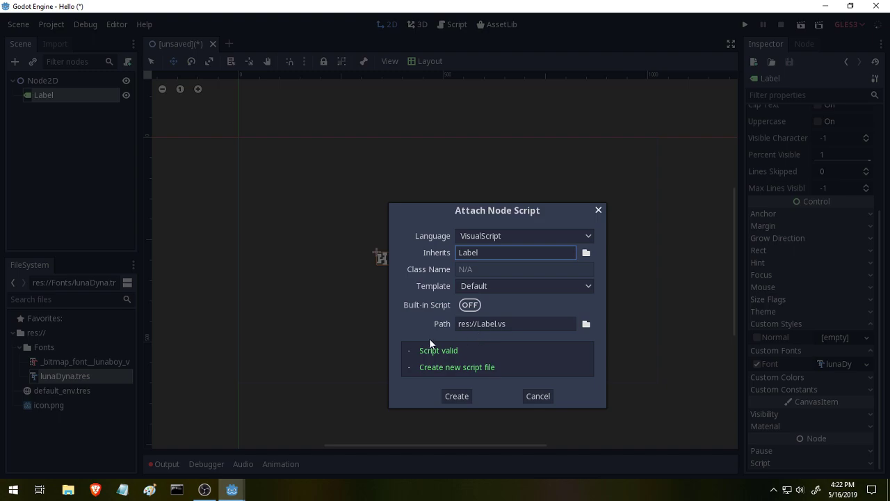
left_click(509, 324)
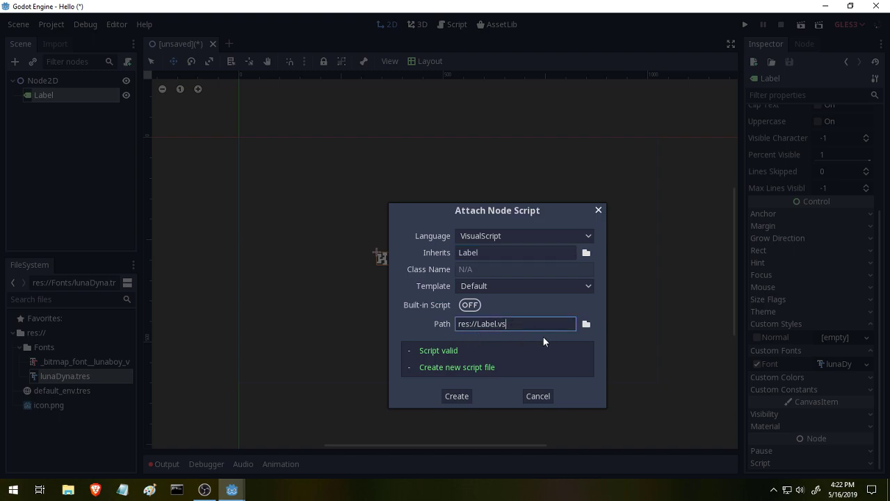
key("Left")
left_click(586, 324)
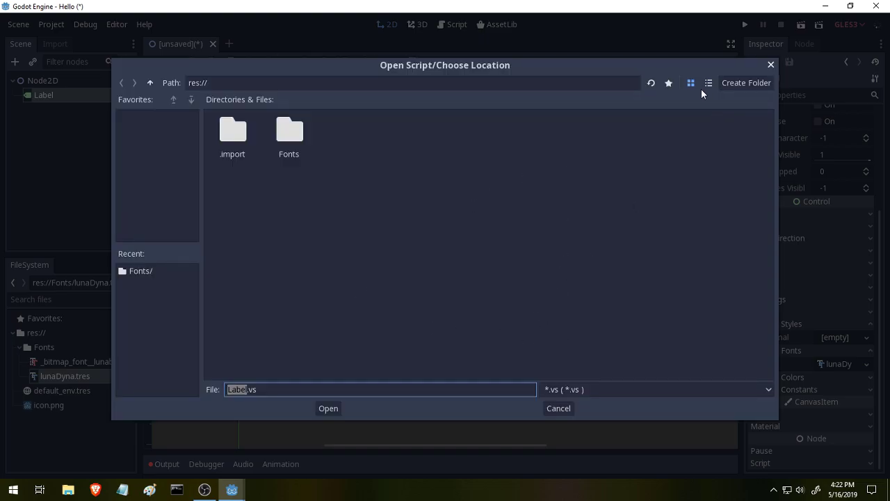
left_click(304, 242)
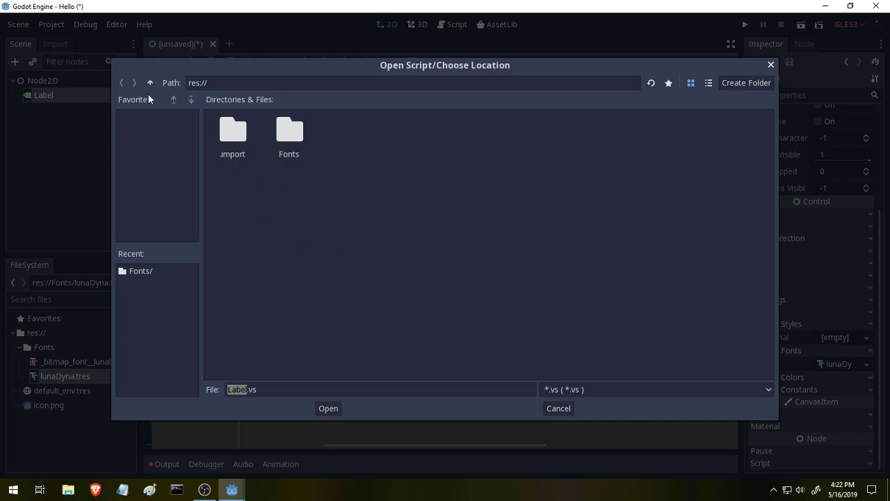
left_click(553, 410)
left_click(599, 209)
Step: Create a folder named Scripts under res:// in the FileSystem dock
right_click(29, 332)
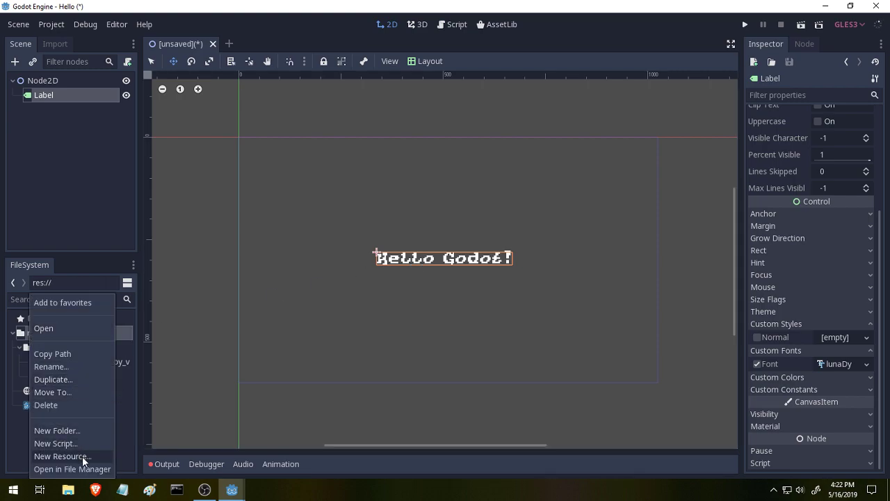
left_click(71, 430)
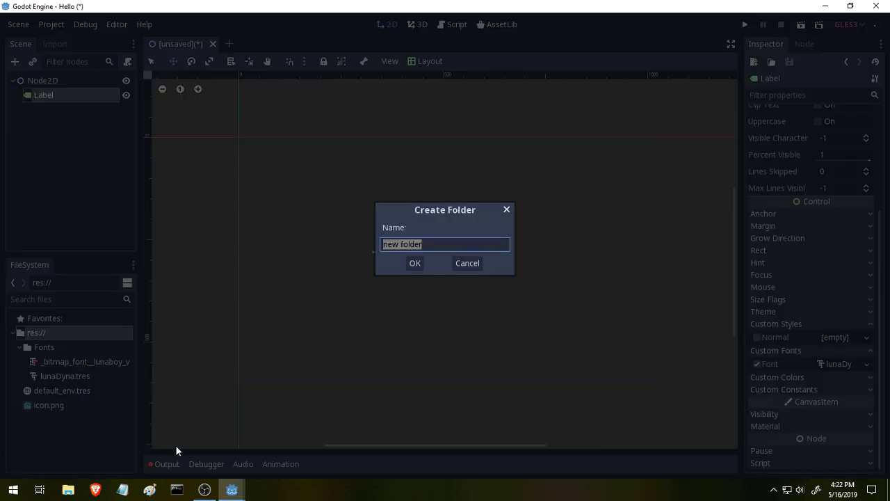
type("Scripts")
key("Return")
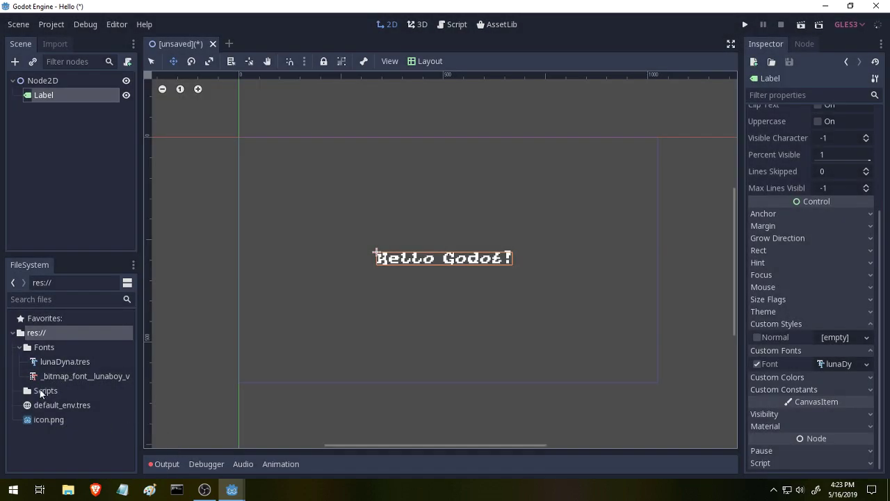
left_click(40, 392)
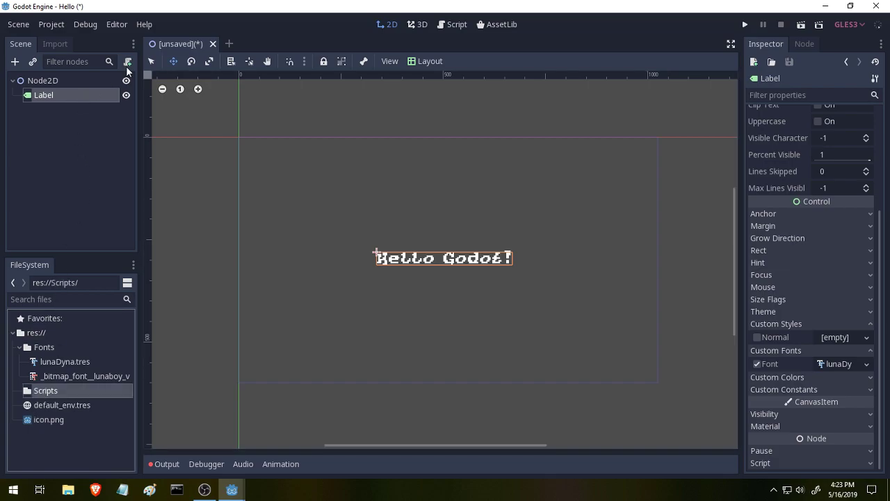
left_click(75, 97)
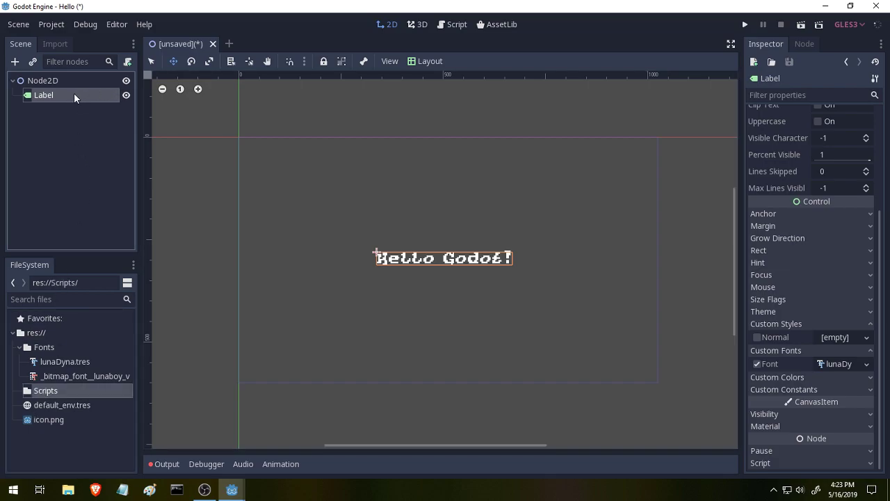
Step: Attach a VisualScript to the Label, saved as TextChange.vs in the Scripts folder
left_click(129, 62)
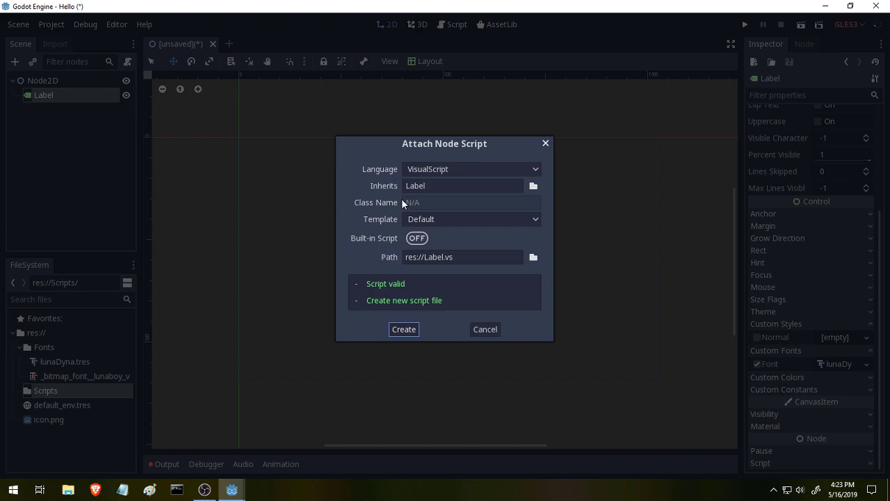
left_click(440, 185)
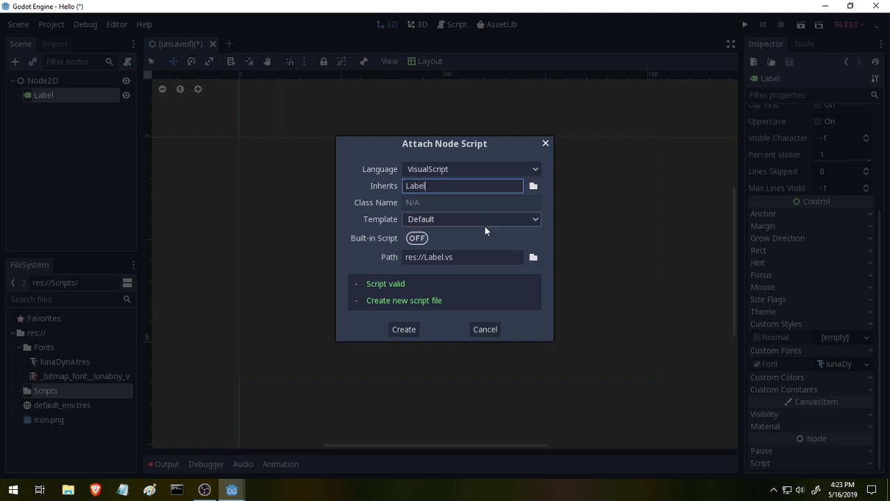
left_click(532, 256)
double_click(338, 147)
left_click(334, 384)
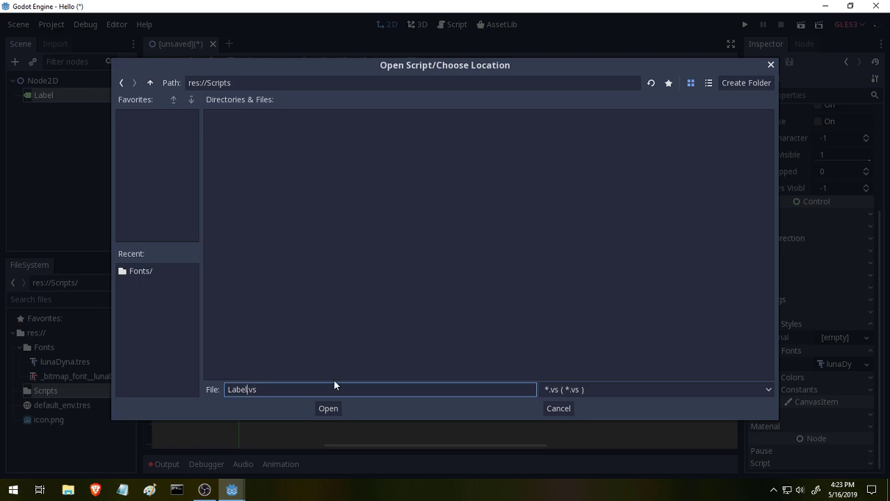
key("BackSpace")
key("BackSpace")
key("BackSpace")
key("BackSpace")
key("BackSpace")
type("TextChange")
left_click(328, 409)
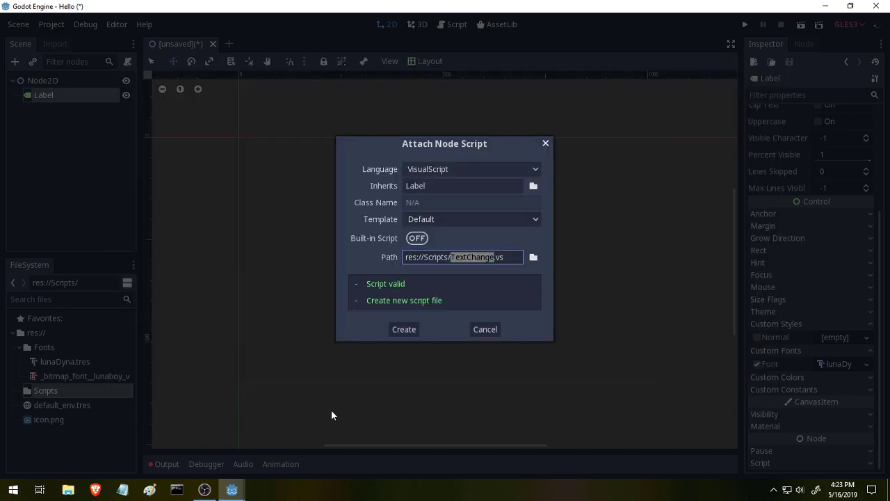
left_click(403, 329)
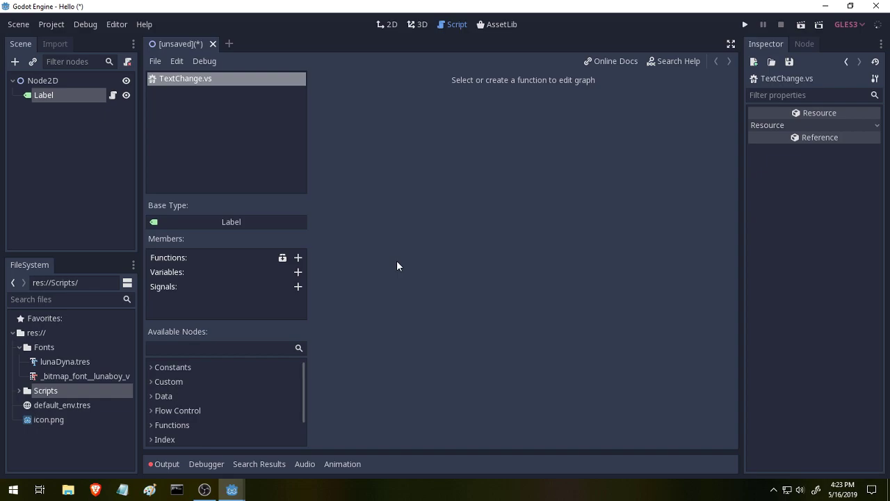
Step: Browse the Search VisualScript list, trying searches such as process, node and start
left_click(284, 262)
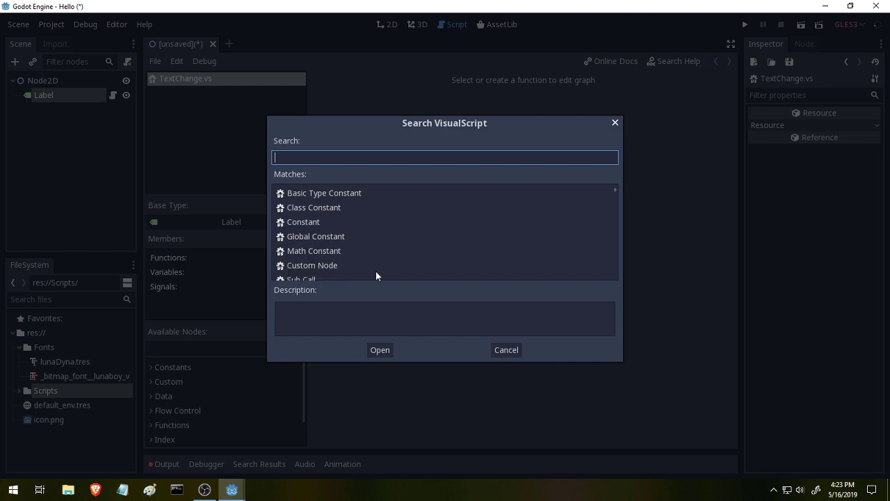
scroll(392, 240, "down", 4)
scroll(389, 244, "up", 2)
scroll(387, 247, "down", 3)
scroll(381, 249, "up", 5)
scroll(376, 249, "up", 1)
scroll(386, 243, "down", 10)
scroll(382, 244, "down", 8)
type("s")
key("BackSpace")
type("po")
key("BackSpace")
key("BackSpace")
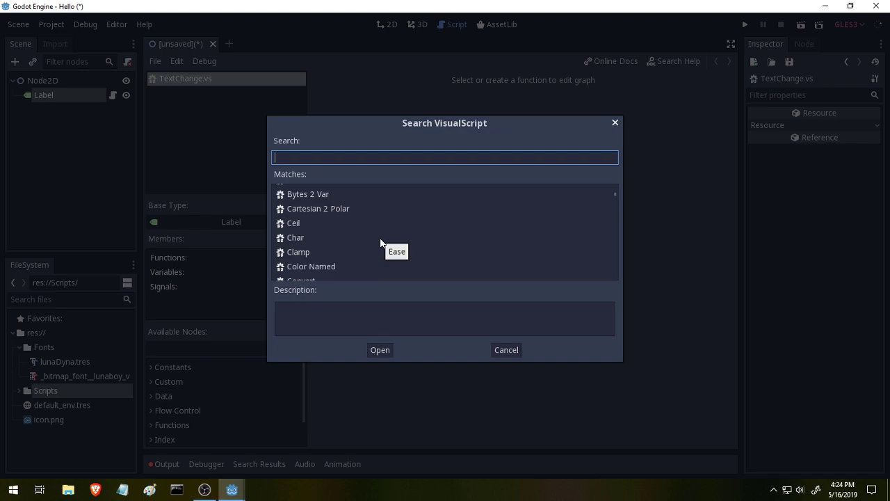
type("pro")
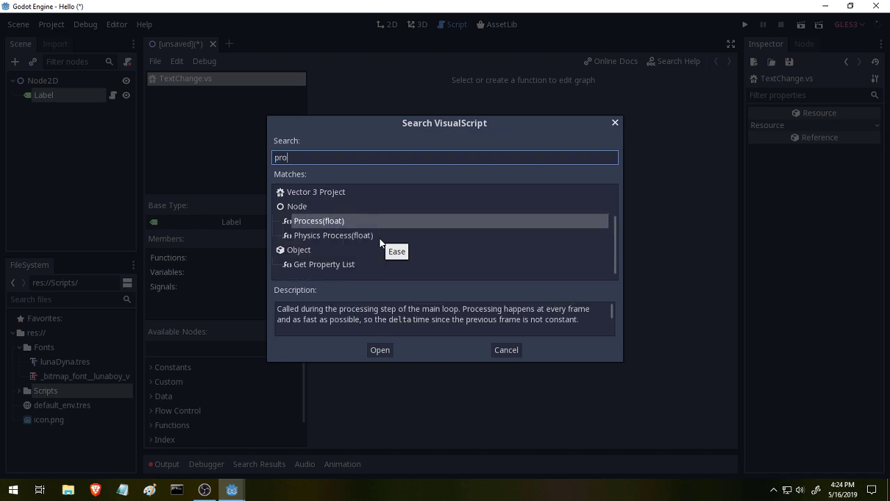
type("cess")
key("BackSpace")
key("BackSpace")
key("BackSpace")
key("BackSpace")
key("BackSpace")
key("BackSpace")
key("BackSpace")
type("node")
key("BackSpace")
key("BackSpace")
key("BackSpace")
key("BackSpace")
type("start")
key("BackSpace")
key("BackSpace")
key("BackSpace")
key("BackSpace")
key("BackSpace")
left_click(383, 235)
scroll(359, 222, "up", 2)
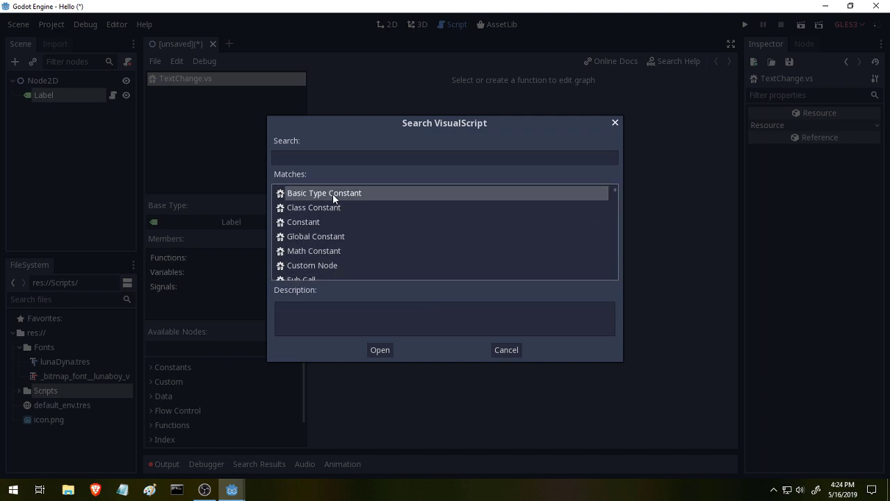
scroll(333, 202, "down", 5)
scroll(331, 213, "down", 8)
scroll(331, 221, "down", 9)
scroll(331, 220, "down", 10)
Step: Search for _re, pick the Ready callback and add the _ready function node
left_click(306, 159)
scroll(310, 159, "down", 2)
type("_st")
key("BackSpace")
key("BackSpace")
key("BackSpace")
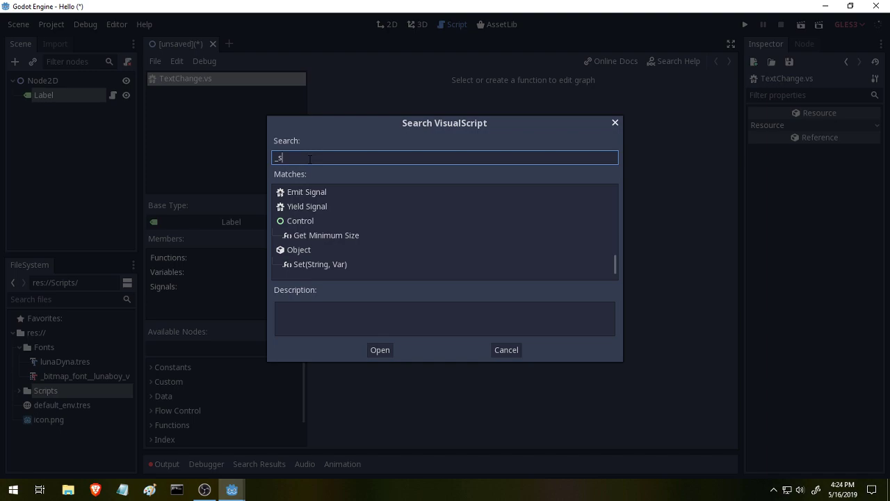
type("_re")
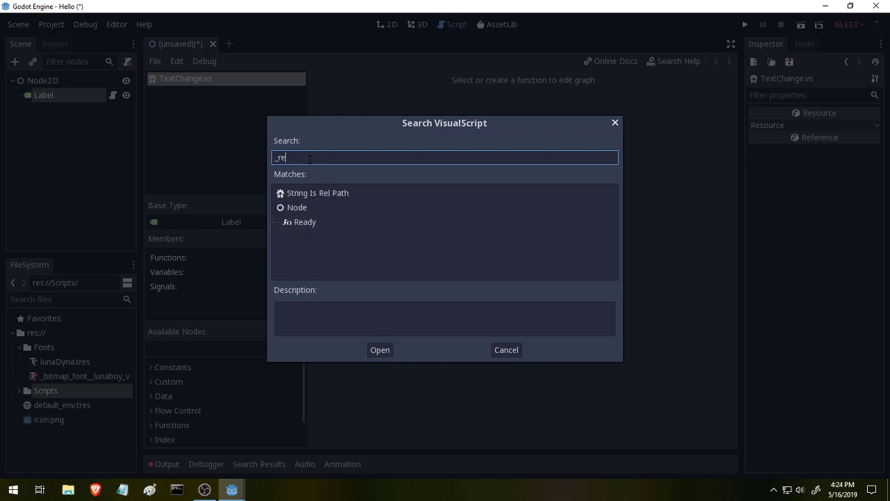
left_click(307, 224)
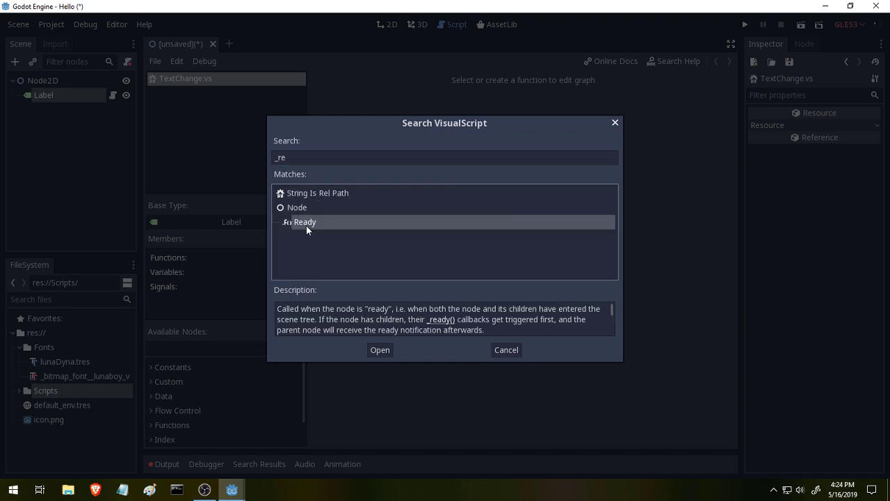
left_click(380, 350)
mouse_move(367, 144)
left_mouse_down()
mouse_move(397, 167)
mouse_move(366, 145)
left_mouse_up()
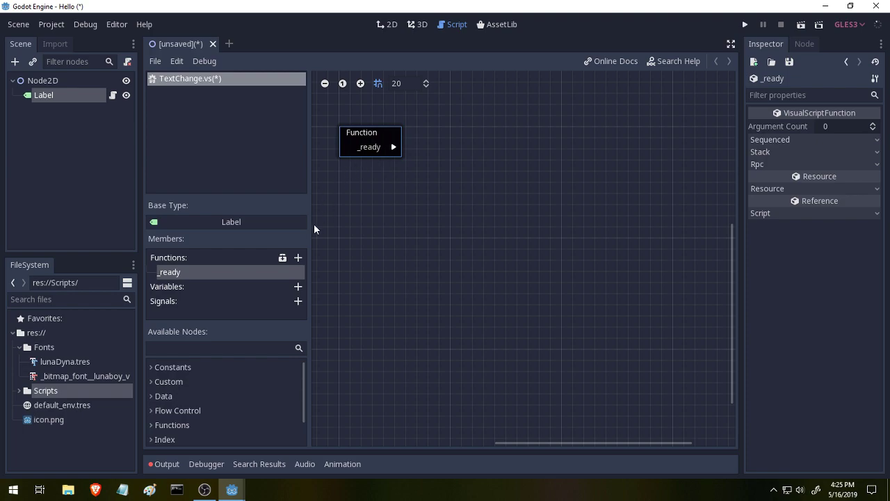
left_click(189, 288)
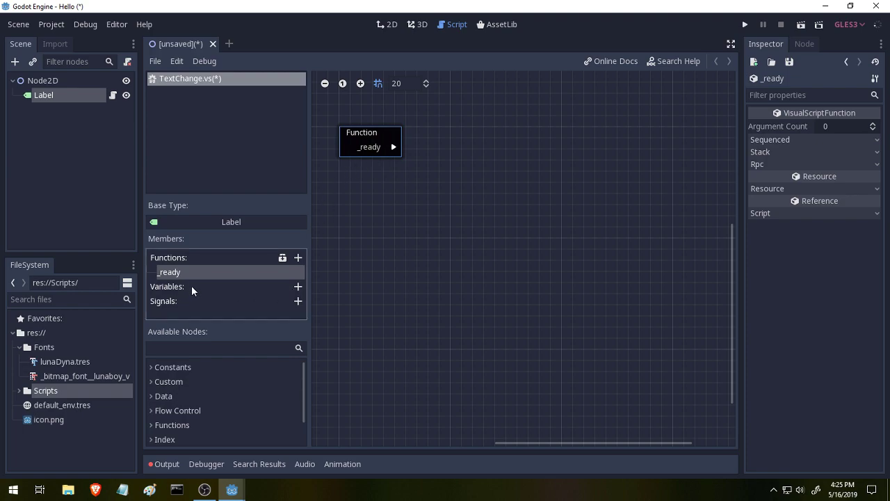
Step: Add new_variable, set its Type to String and its Value to "Godot Is Fun!"
left_click(299, 286)
right_click(225, 303)
left_click(254, 308)
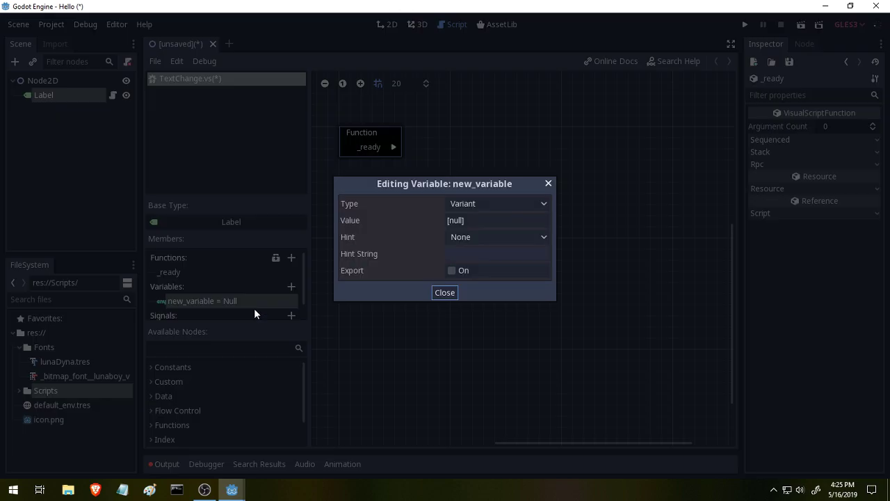
left_click(488, 206)
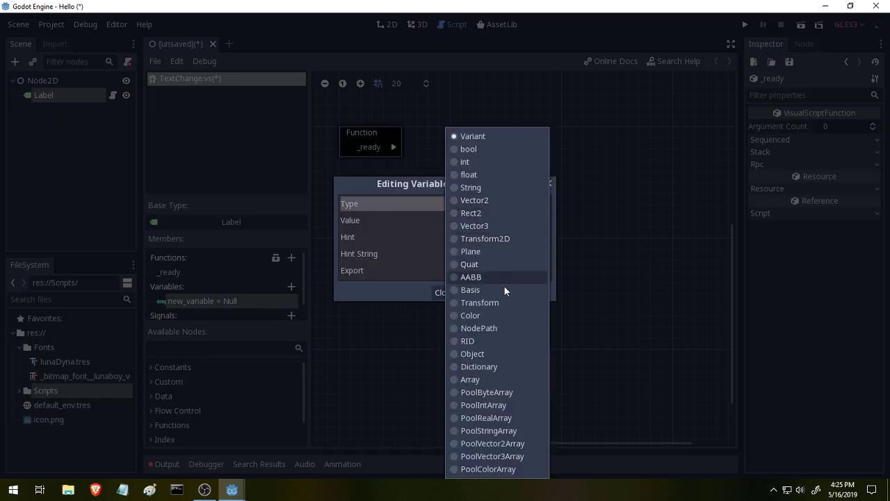
left_click(473, 188)
left_click(483, 220)
double_click(482, 220)
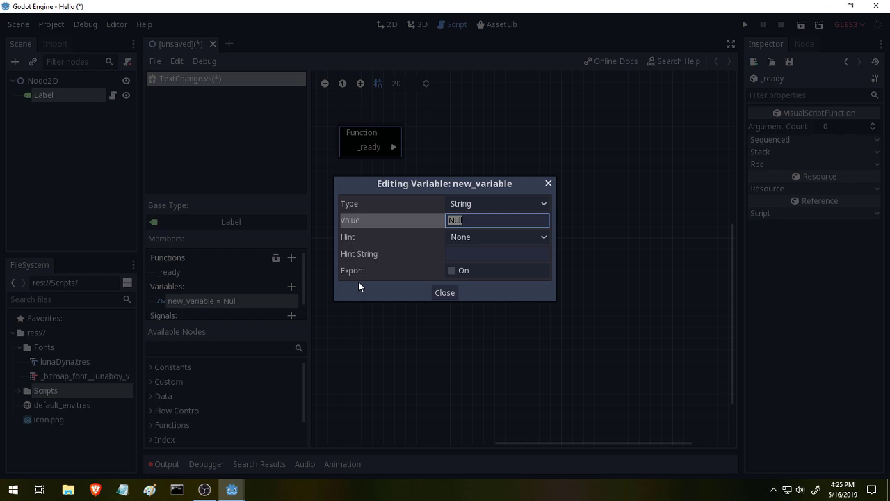
type("\"")
type("Godot Is Fun!\"")
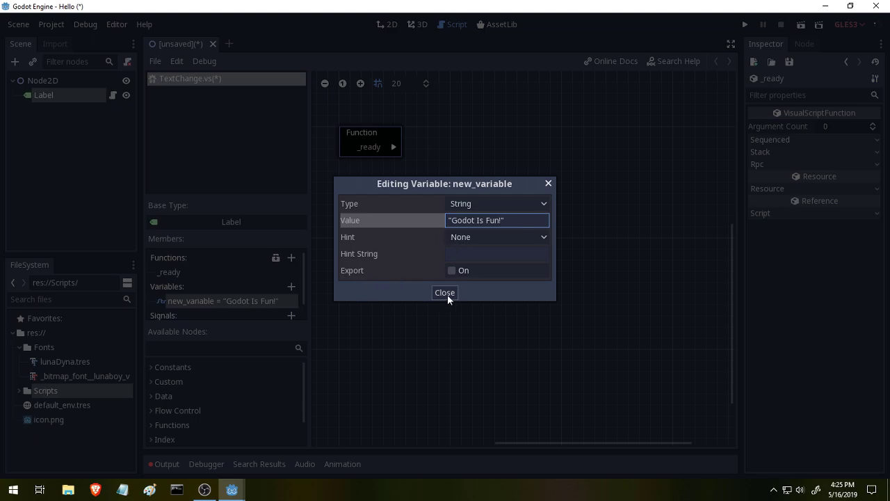
left_click(447, 295)
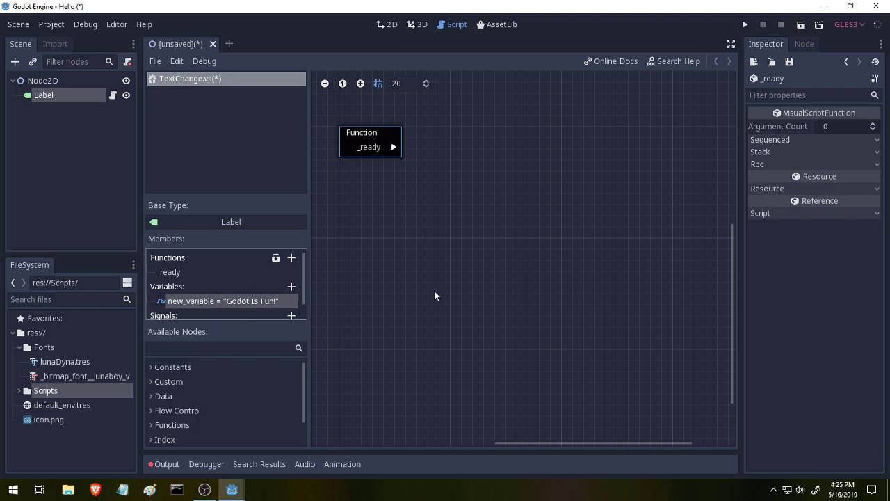
Step: Drag the Label's Text property into the graph as a Set text node
left_click(43, 80)
left_click(90, 94)
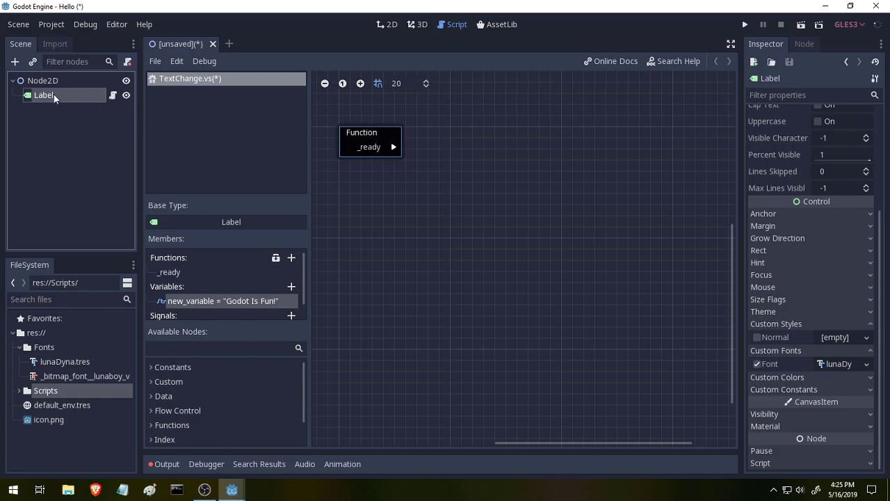
scroll(790, 151, "up", 5)
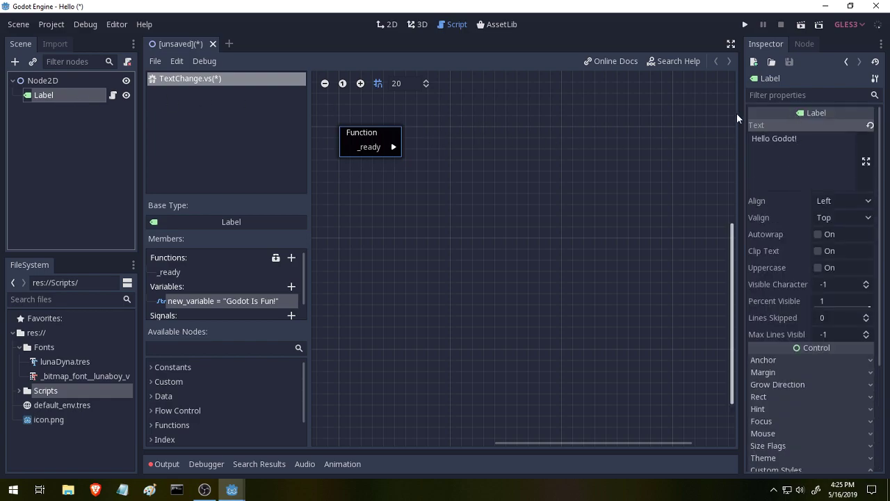
left_click_drag(793, 124, 640, 135)
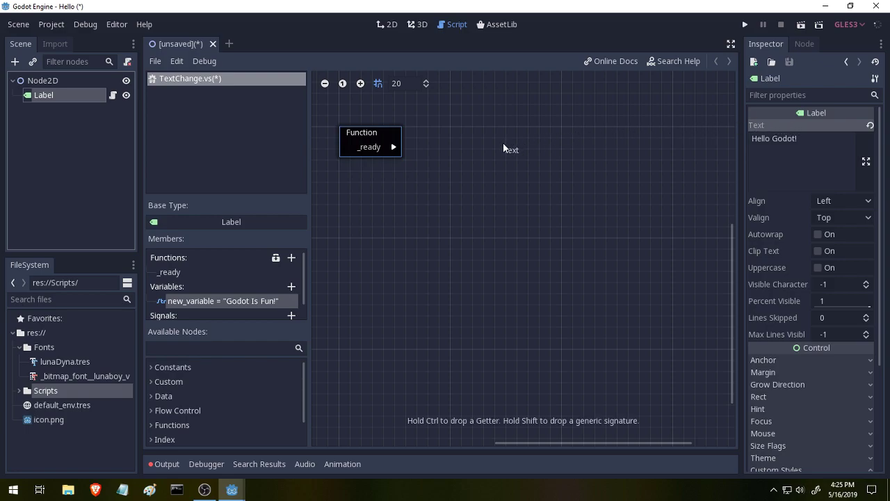
left_click_drag(498, 146, 496, 147)
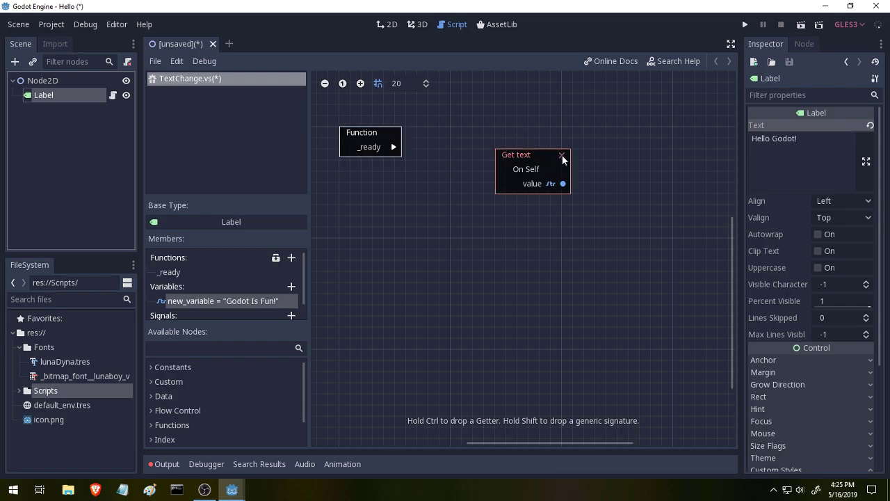
left_click(562, 156)
left_click_drag(760, 130, 492, 131)
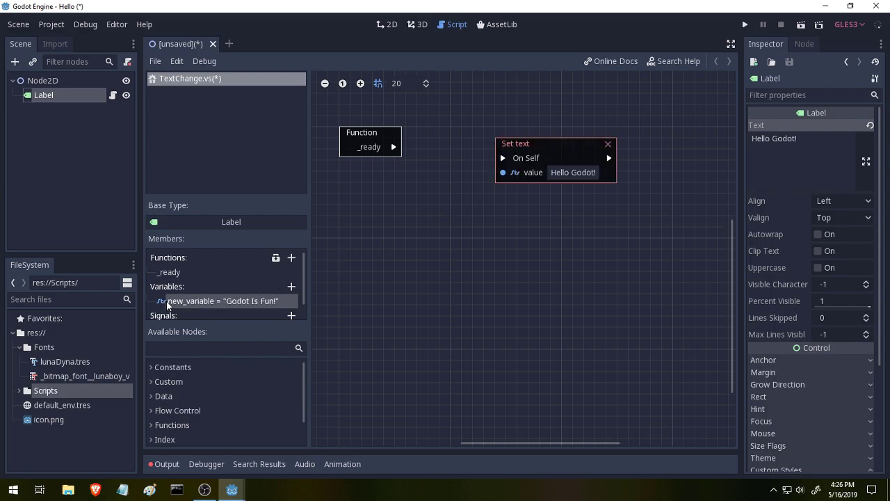
Step: Add a Get new_variable node beside Set text and connect _ready to Set text
left_click_drag(174, 307, 374, 240)
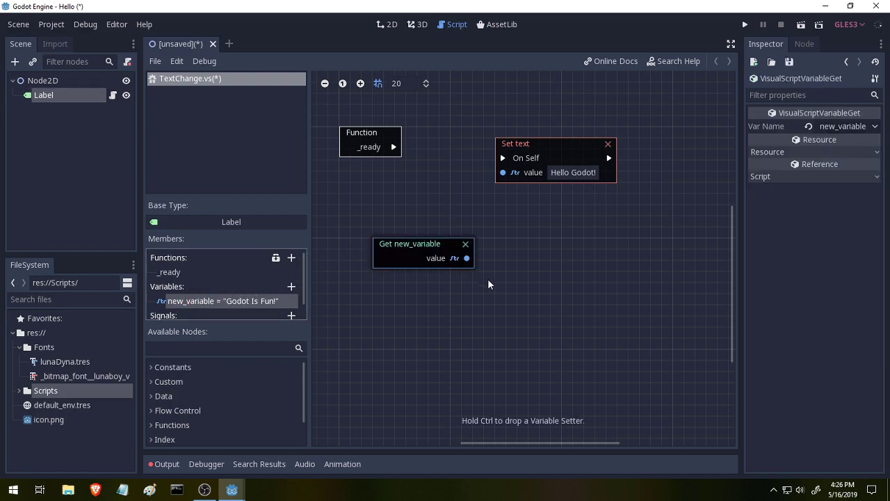
left_click_drag(467, 258, 500, 153)
left_click(507, 349)
left_click(506, 350)
left_click_drag(483, 257, 503, 174)
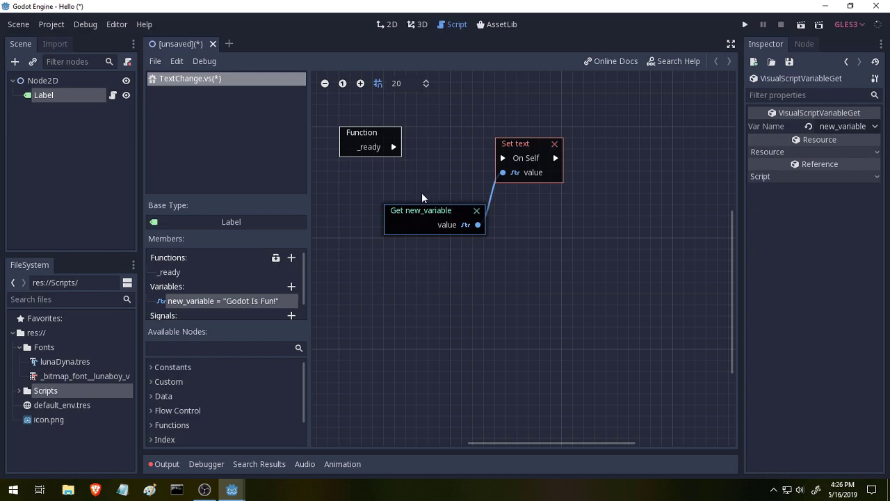
left_click_drag(395, 148, 503, 160)
left_click(371, 142)
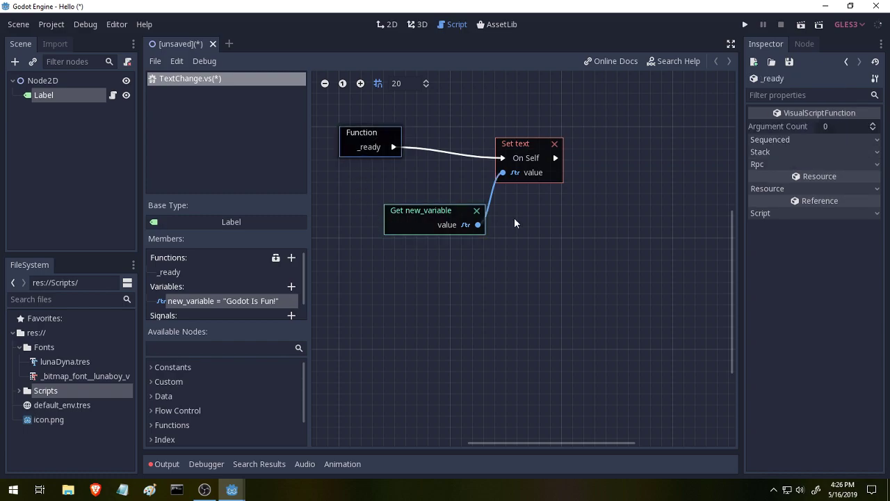
left_click(531, 159)
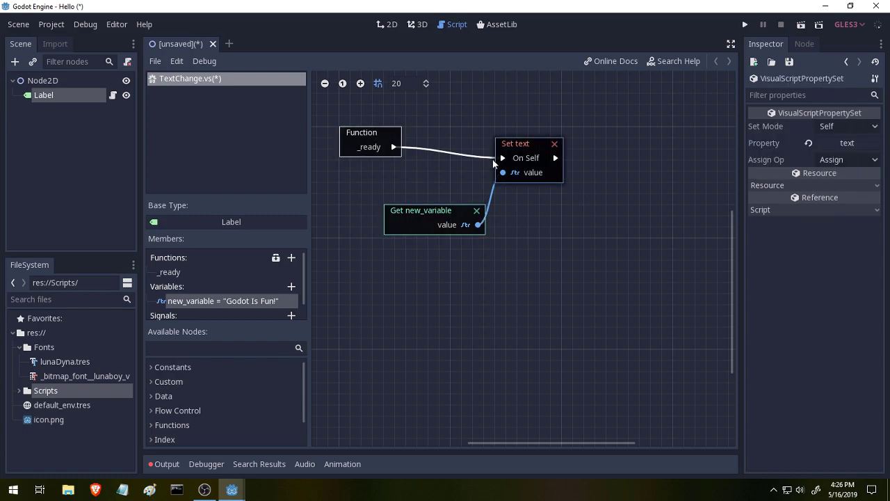
left_click(446, 219)
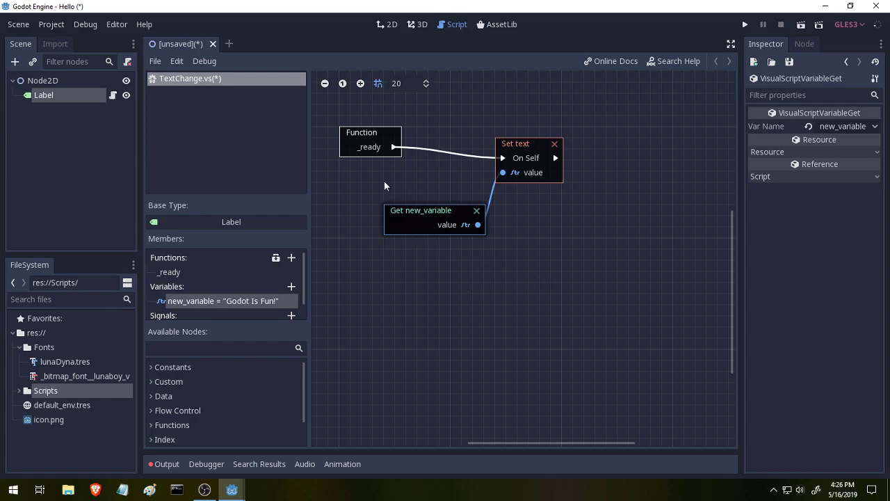
Step: Create a Sceans folder in the project root before saving the scene
key("ctrl+s")
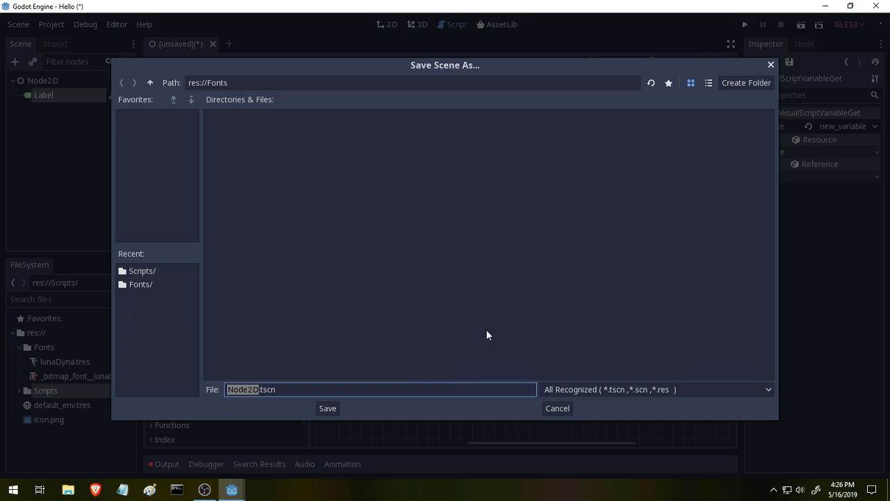
left_click(557, 409)
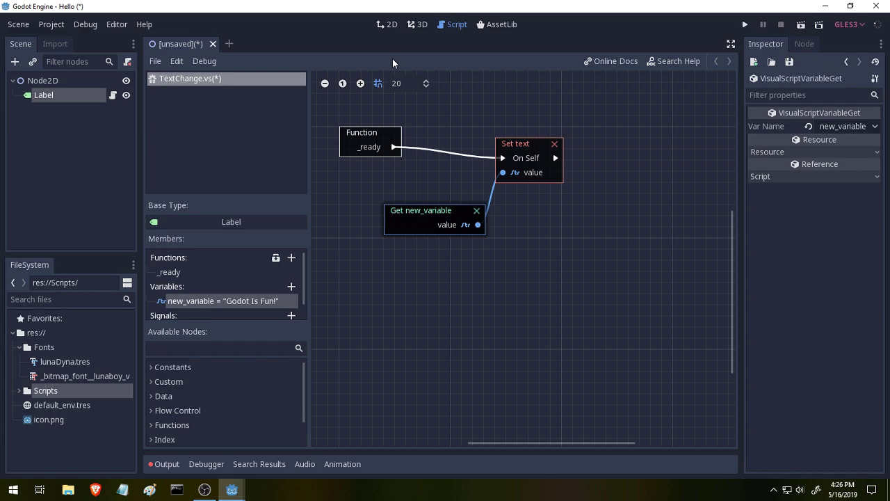
right_click(40, 333)
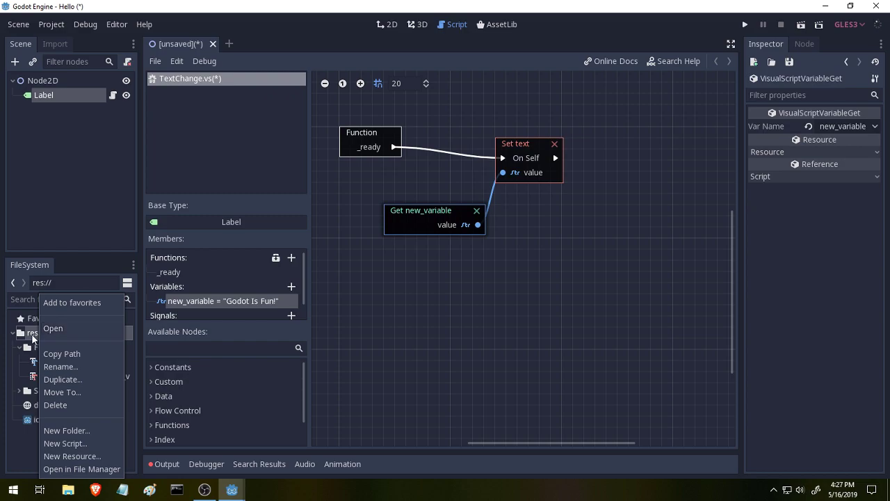
left_click(69, 432)
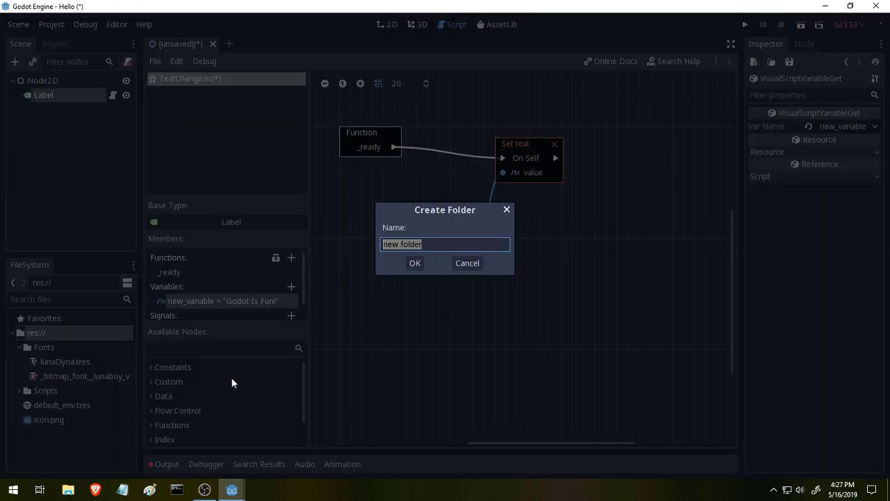
type("Sceans")
key("Return")
Step: Run the scene, saving it as main.tscn inside the Sceans folder
left_click(33, 393)
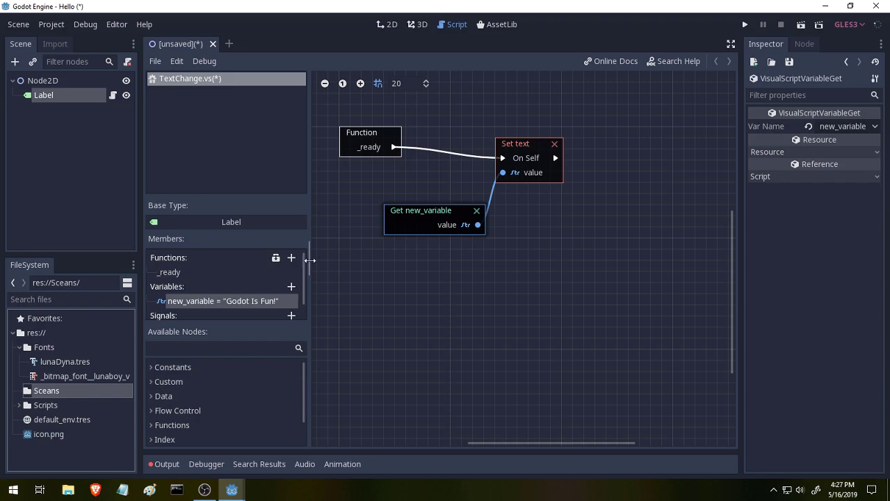
key("F6")
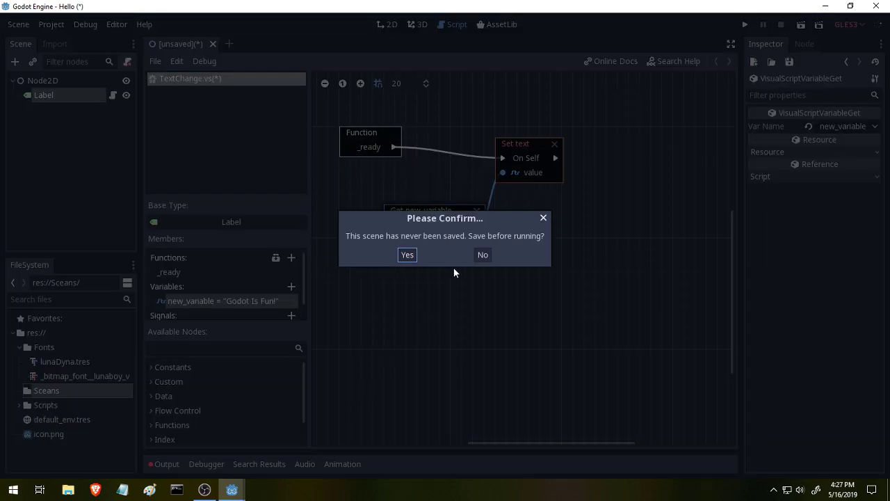
left_click(408, 255)
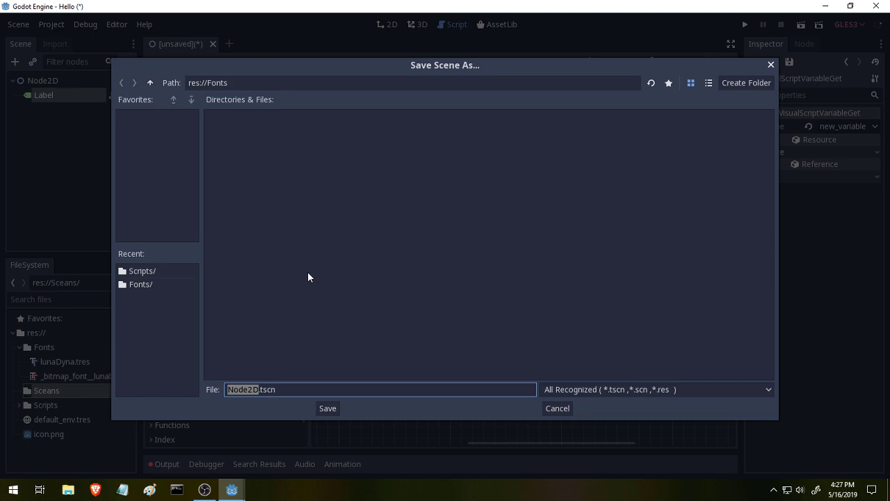
left_click(152, 83)
double_click(348, 139)
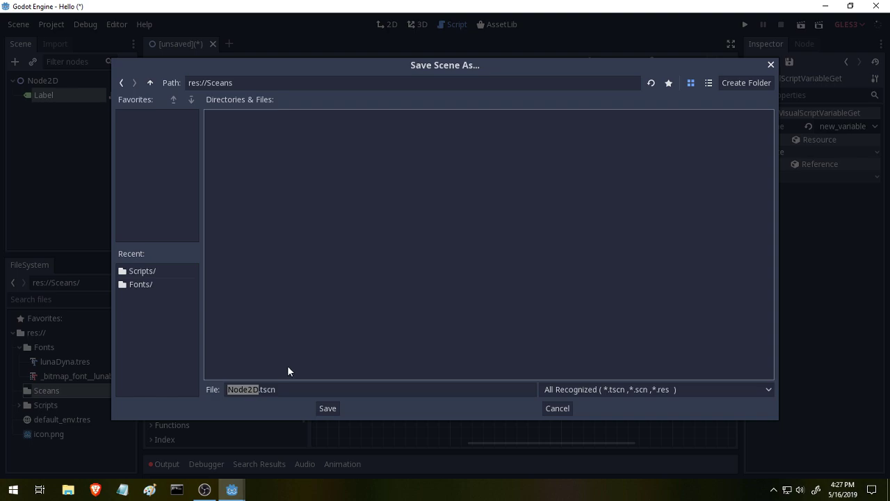
left_click(254, 388)
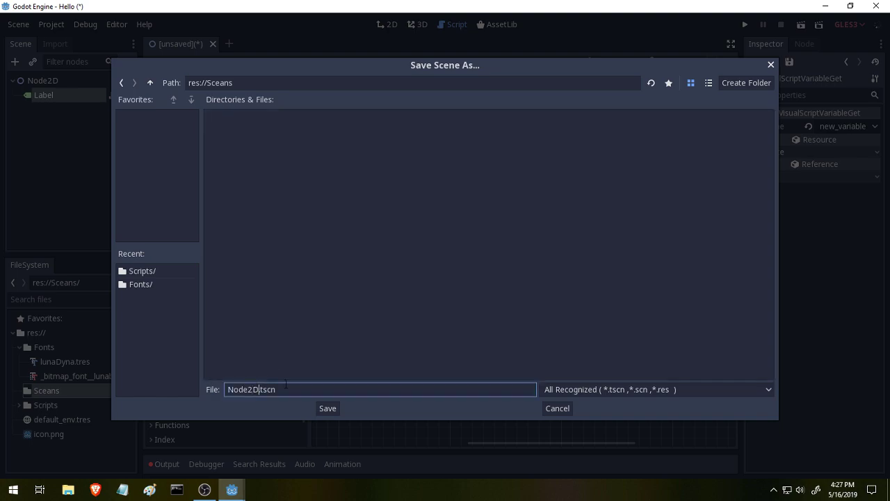
key("BackSpace")
key("BackSpace")
key("BackSpace")
key("BackSpace")
key("BackSpace")
key("BackSpace")
type("main")
key("Return")
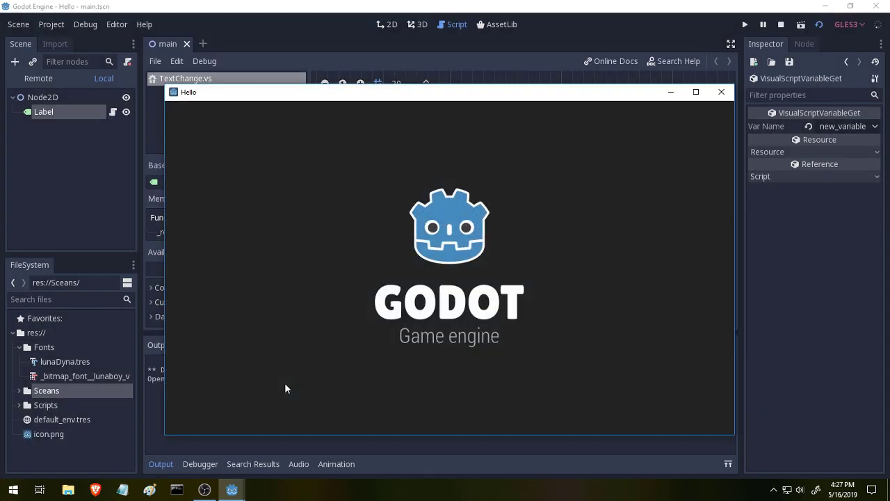